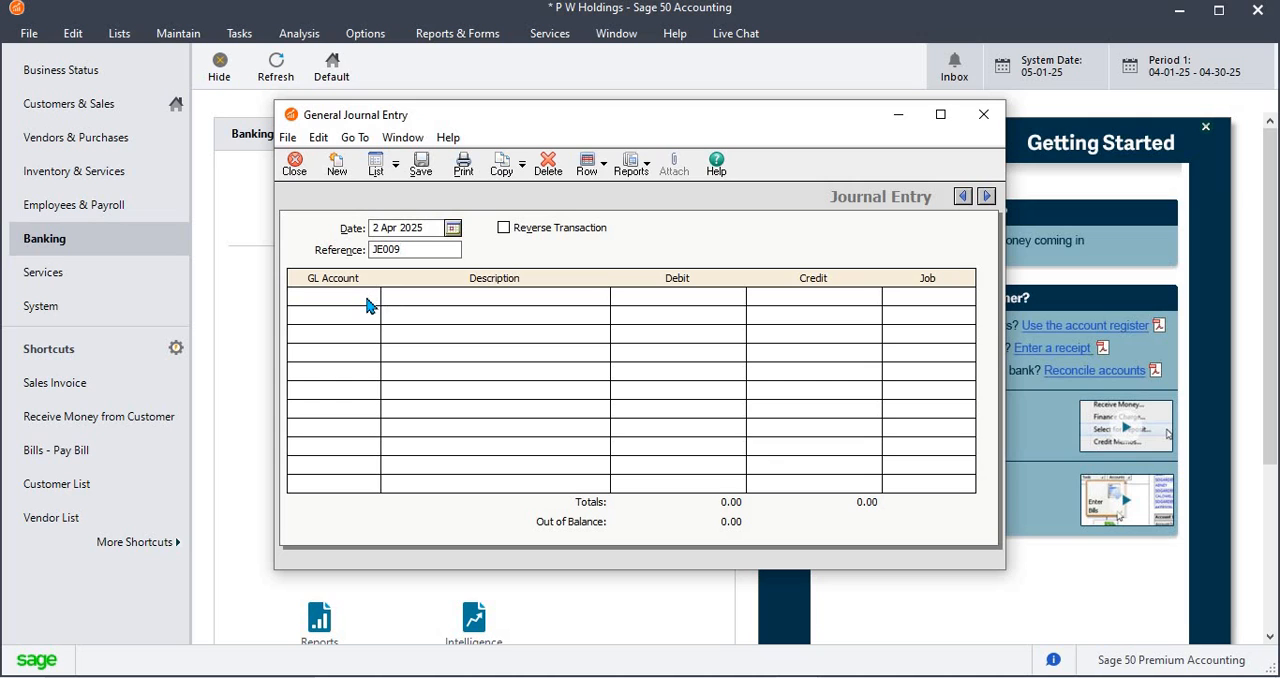
# Fill the first journal line with GL account 6000, description Employee Expenses April 2025 and a debit of 2,500
pyautogui.click(368, 304)
pyautogui.write('6000')
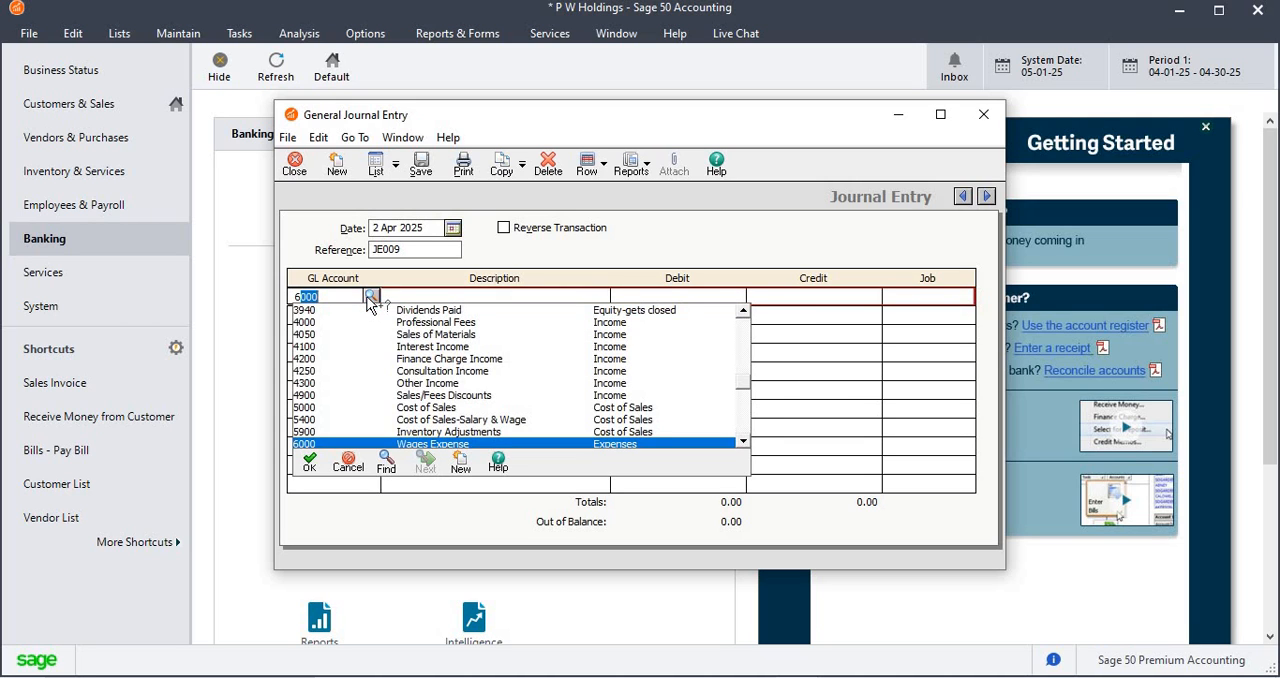
pyautogui.press('Tab')
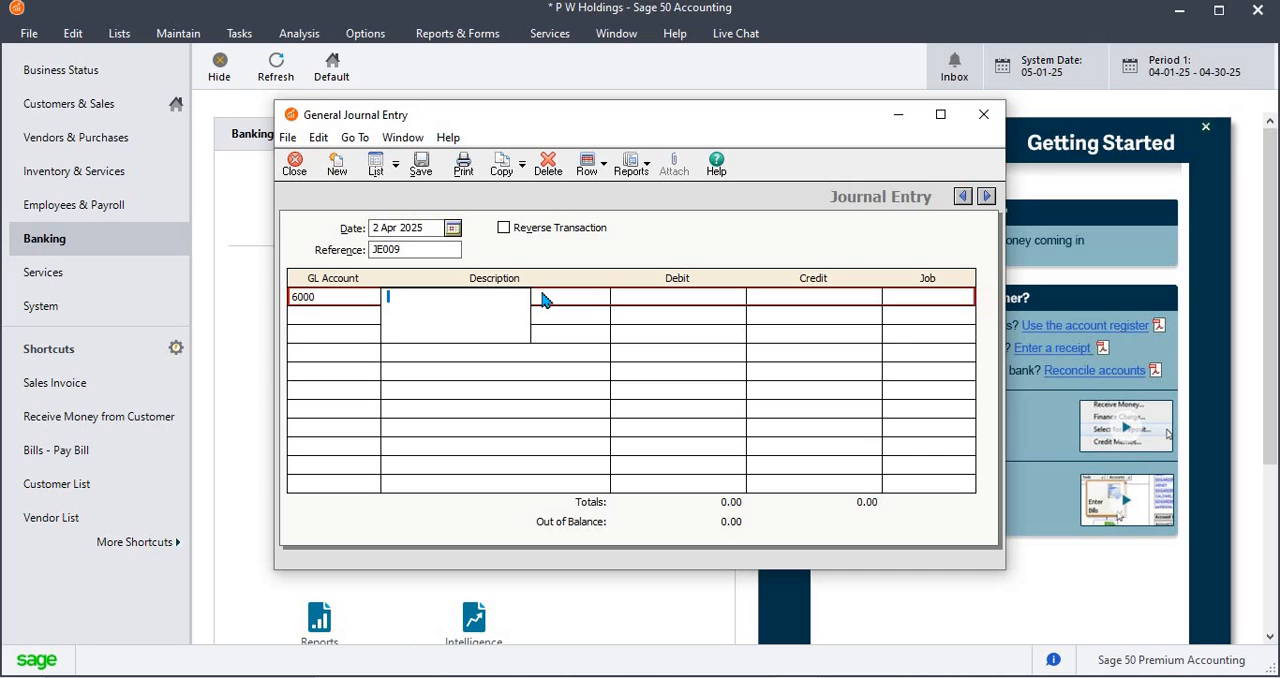
pyautogui.write('Employy')
pyautogui.press('BackSpace')
pyautogui.write('ee Expenses April 2')
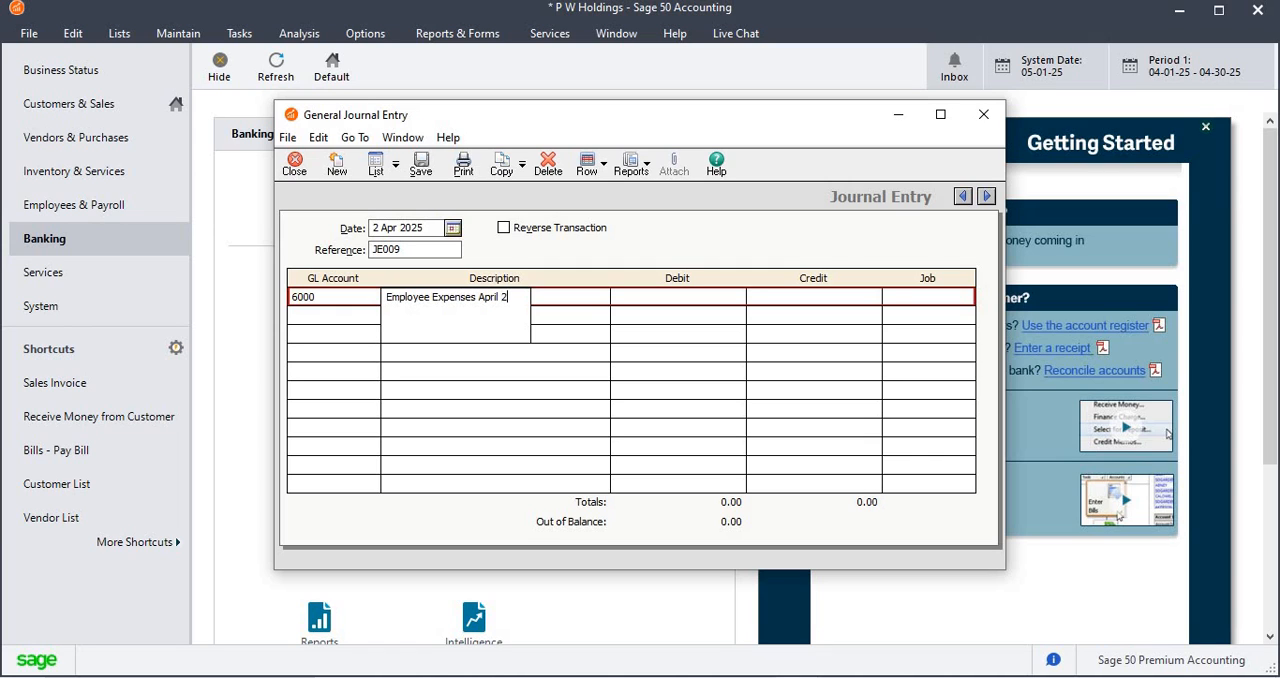
pyautogui.write('025')
pyautogui.press('Tab')
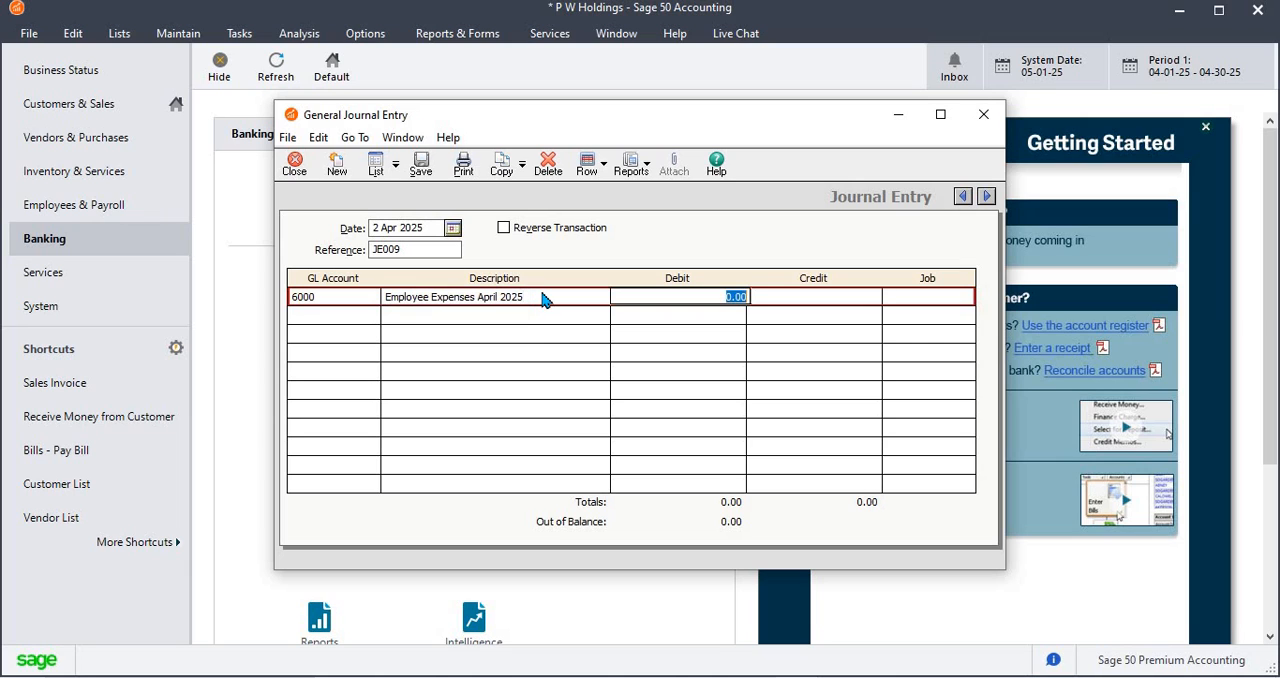
pyautogui.write('2500')
pyautogui.press('Tab')
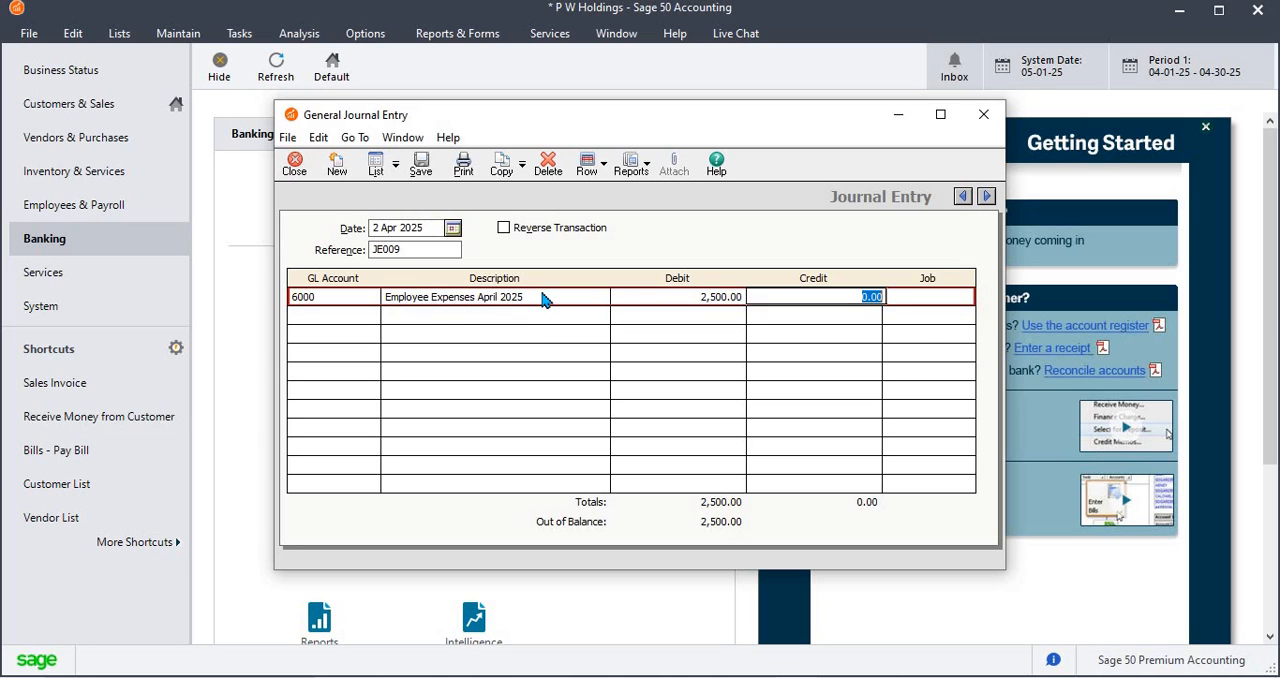
# Add a second line on GL account 6000 with a credit of 2,500 and save entry JE009
pyautogui.click(374, 318)
pyautogui.click(372, 316)
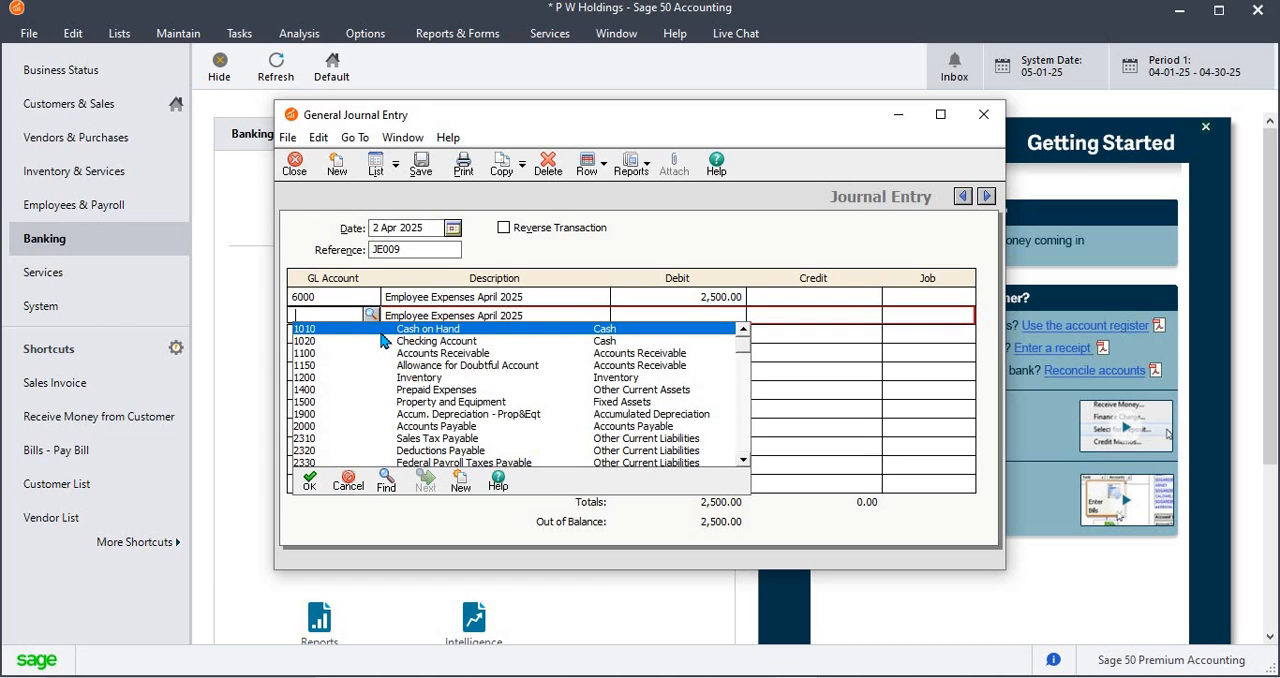
pyautogui.write('6000')
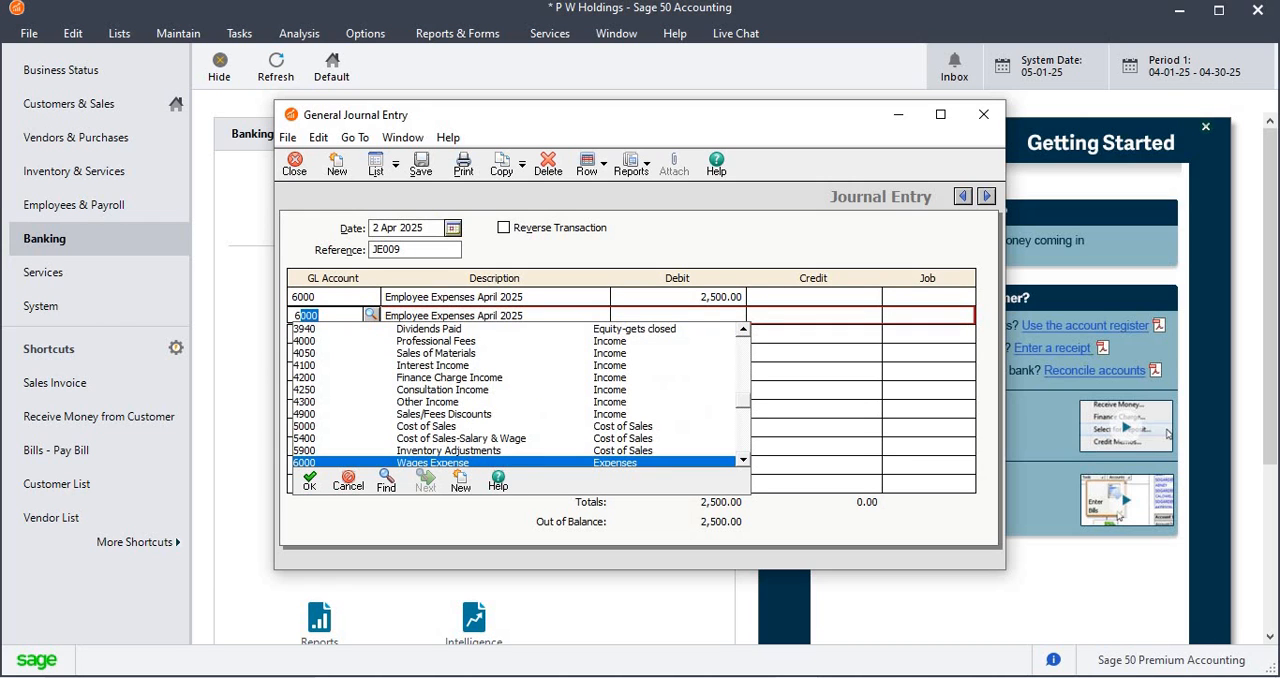
pyautogui.press('Down')
pyautogui.press('Tab')
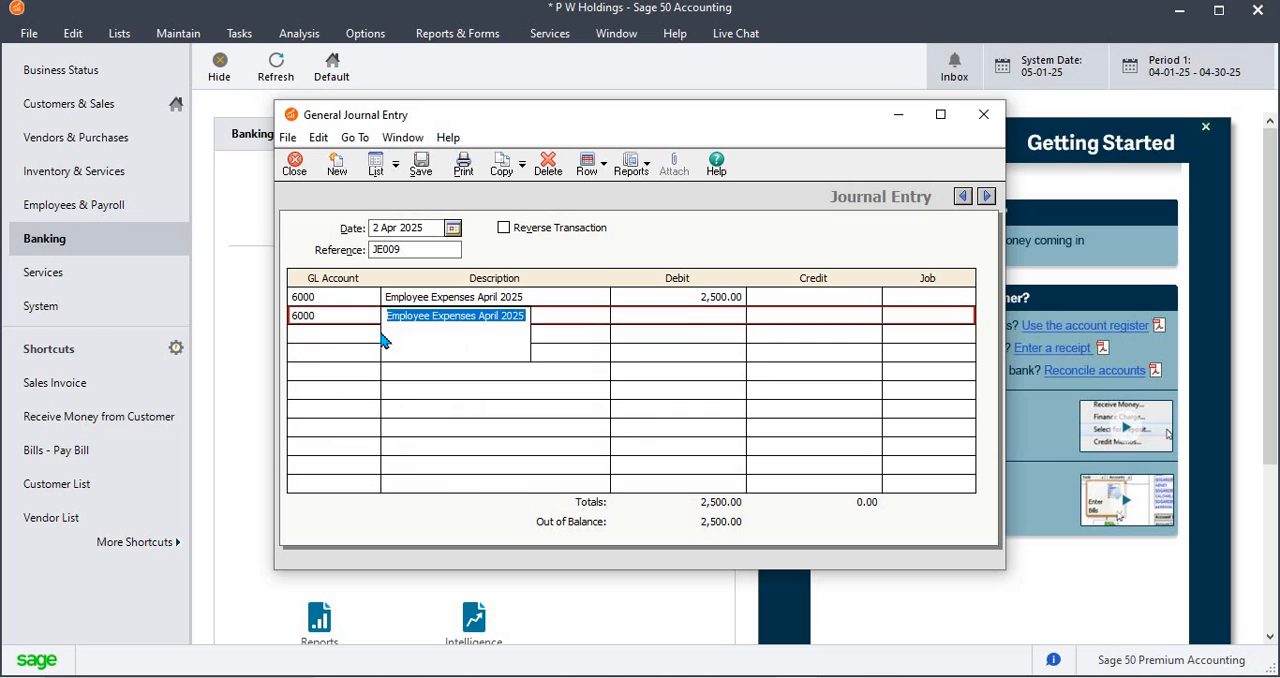
pyautogui.press('Tab')
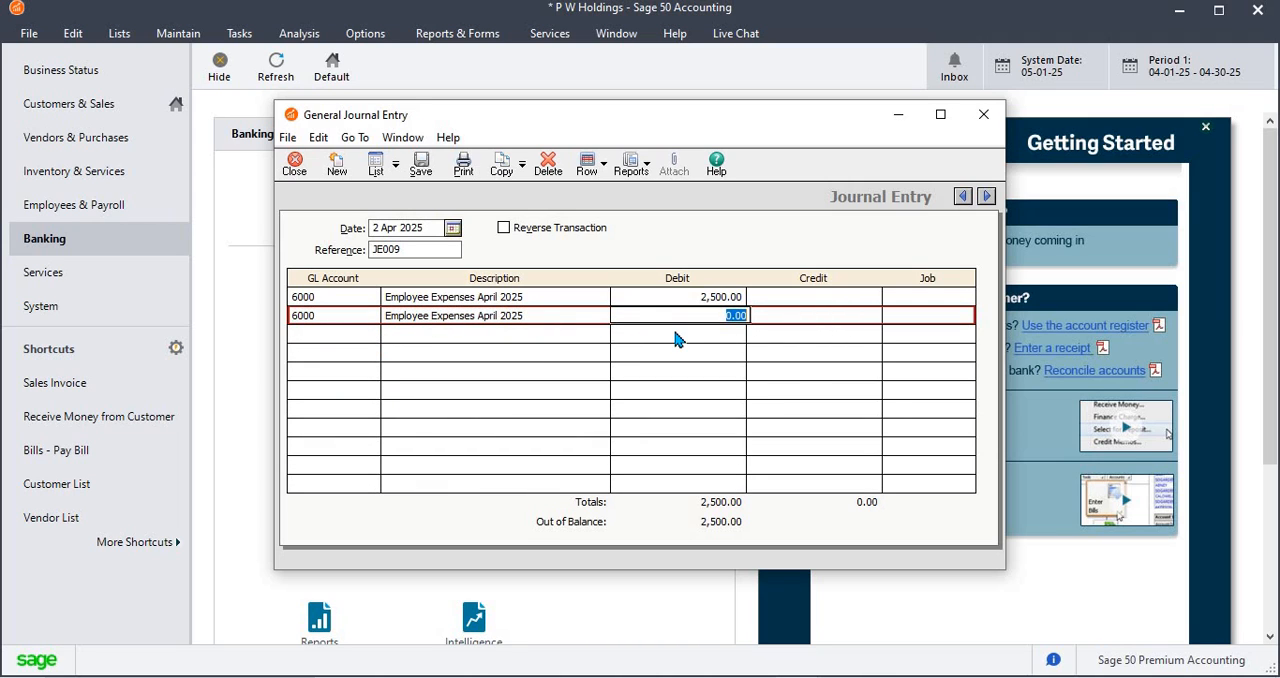
pyautogui.press('Tab')
pyautogui.write('2500')
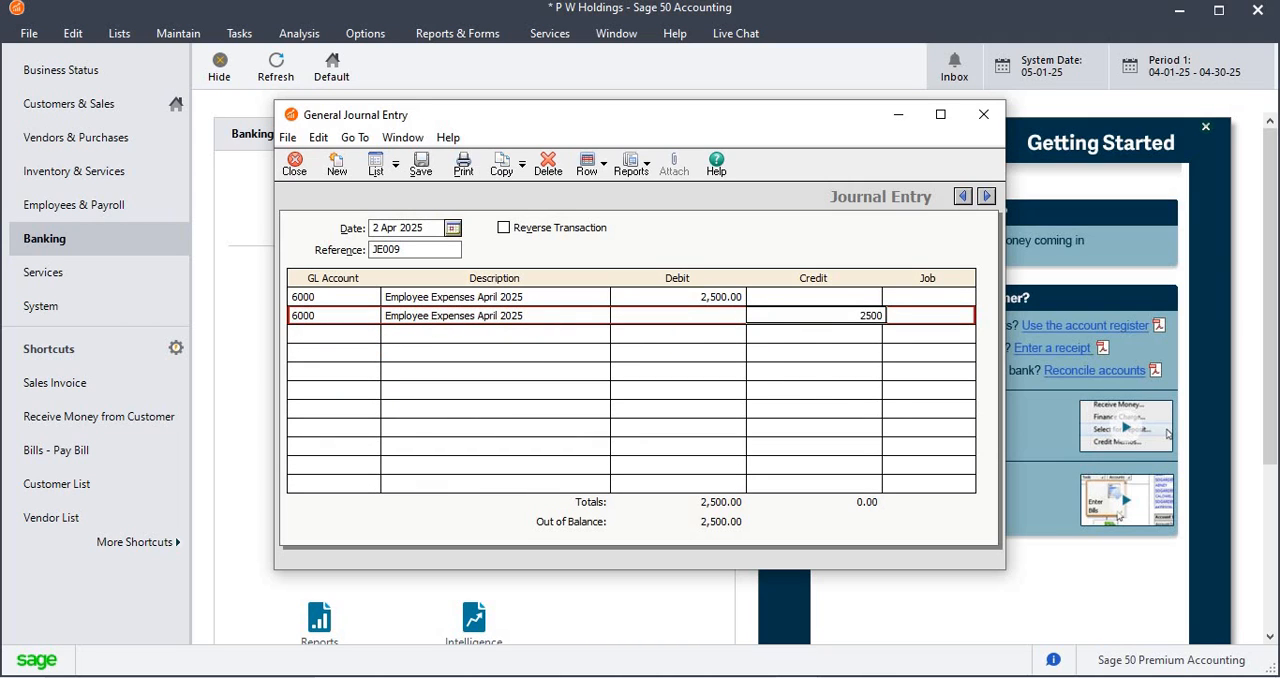
pyautogui.press('Tab')
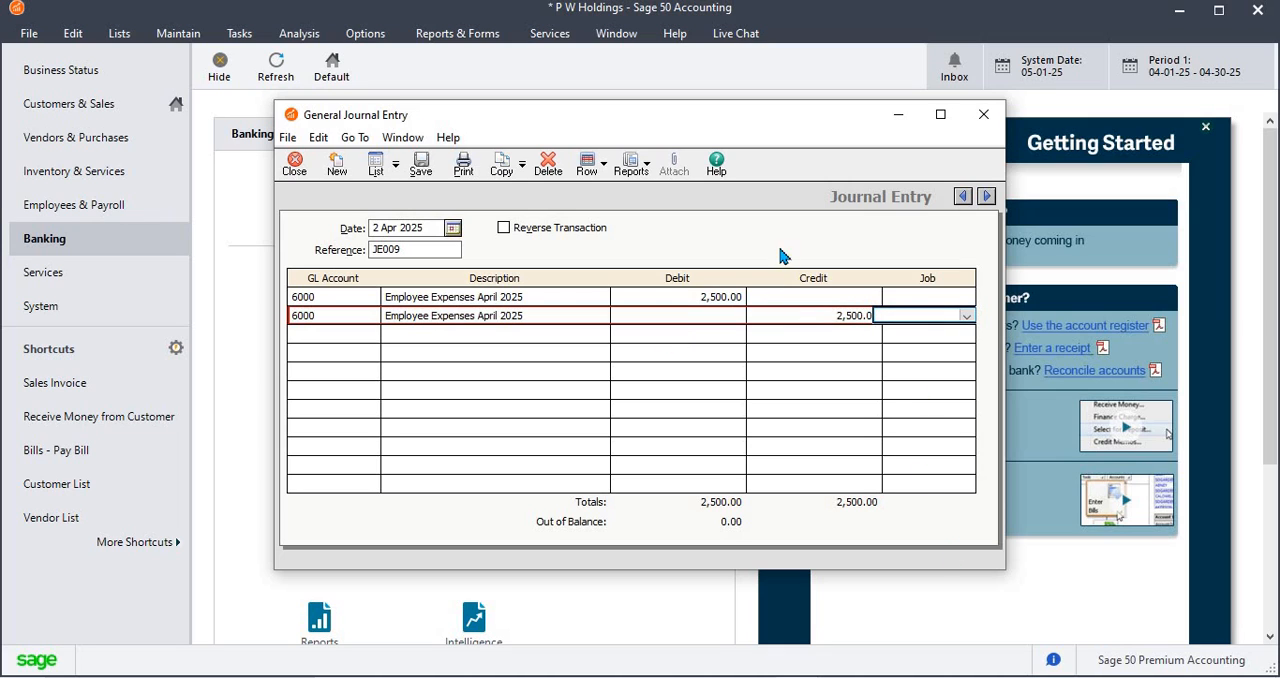
pyautogui.click(421, 168)
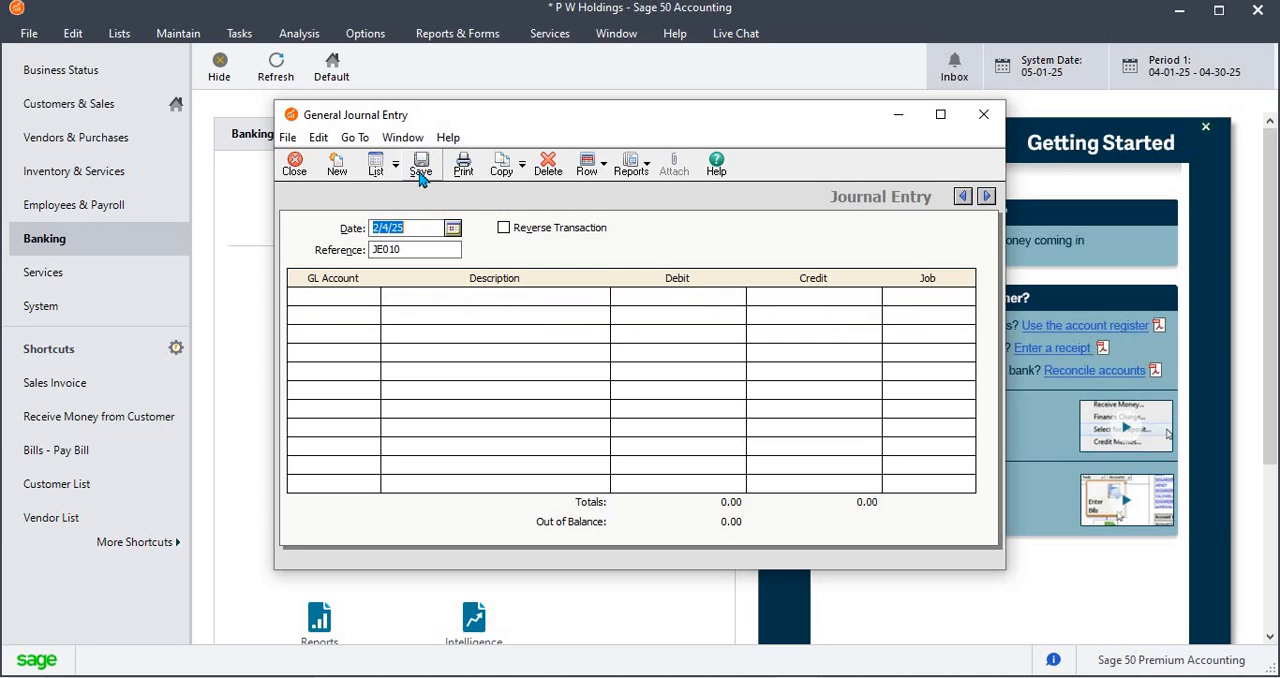
pyautogui.click(422, 254)
pyautogui.moveTo(362, 250); pyautogui.dragTo(461, 249)
pyautogui.click(442, 249)
# Fill the first line of entry JE010 with GL account 6000, description Employee Expenses and a debit of 1,000
pyautogui.click(368, 297)
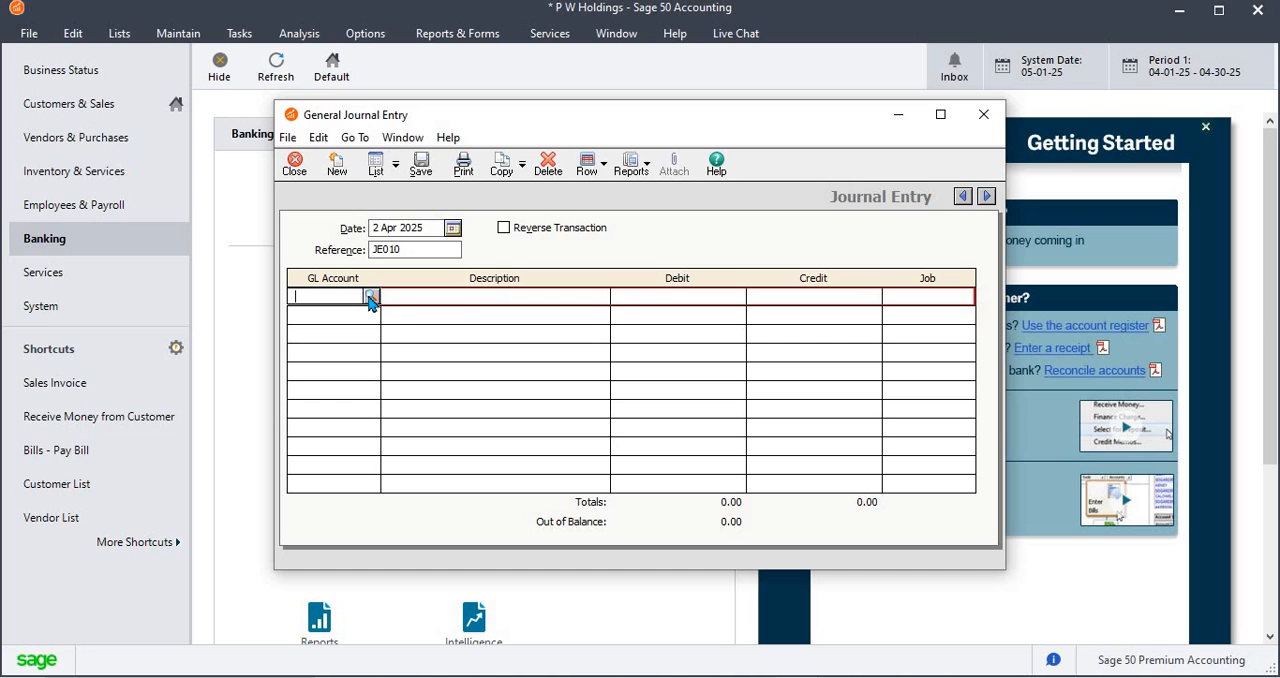
pyautogui.write('6000')
pyautogui.press('Tab')
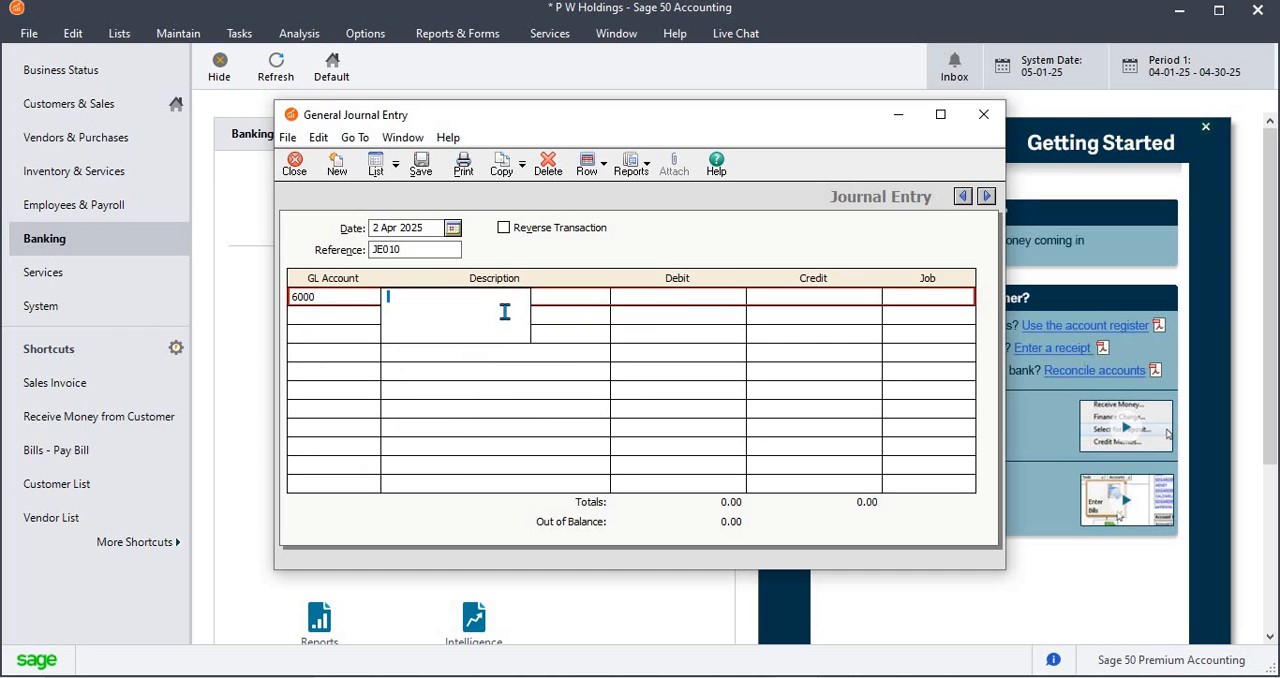
pyautogui.write('De')
pyautogui.press('BackSpace')
pyautogui.press('BackSpace')
pyautogui.write('Employee Expenses')
pyautogui.press('Tab')
pyautogui.write('1000')
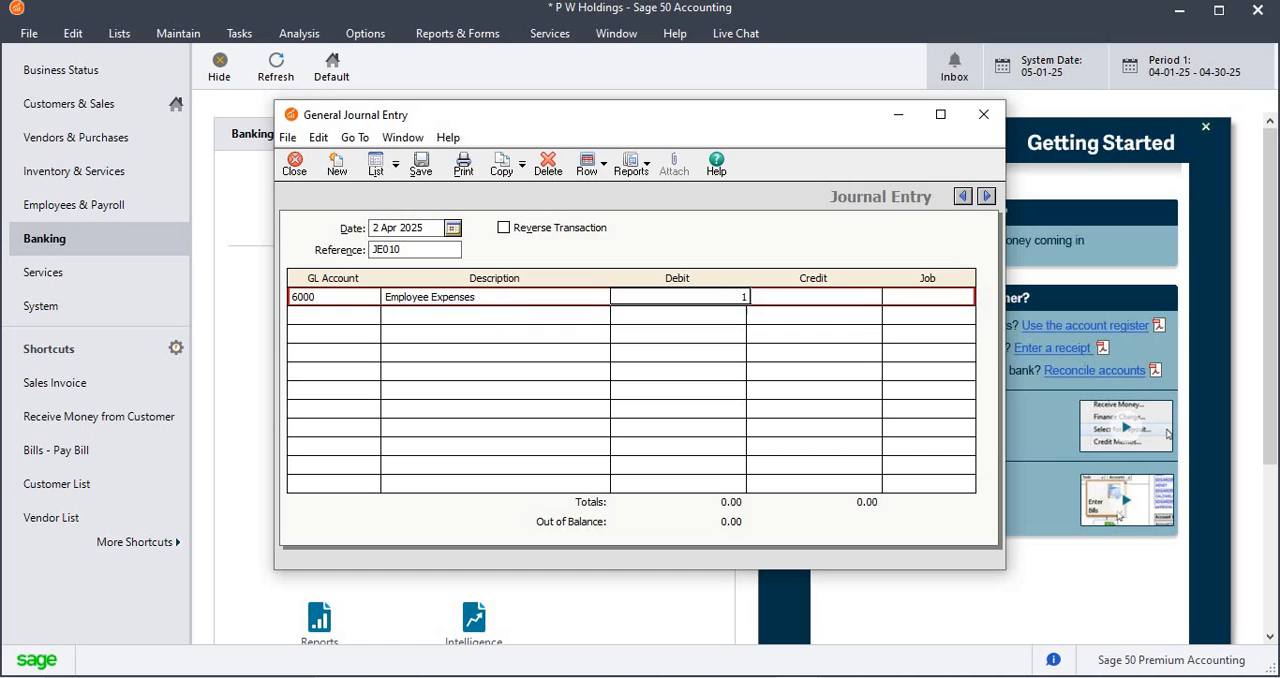
pyautogui.press('Tab')
pyautogui.press('Tab')
pyautogui.press('Tab')
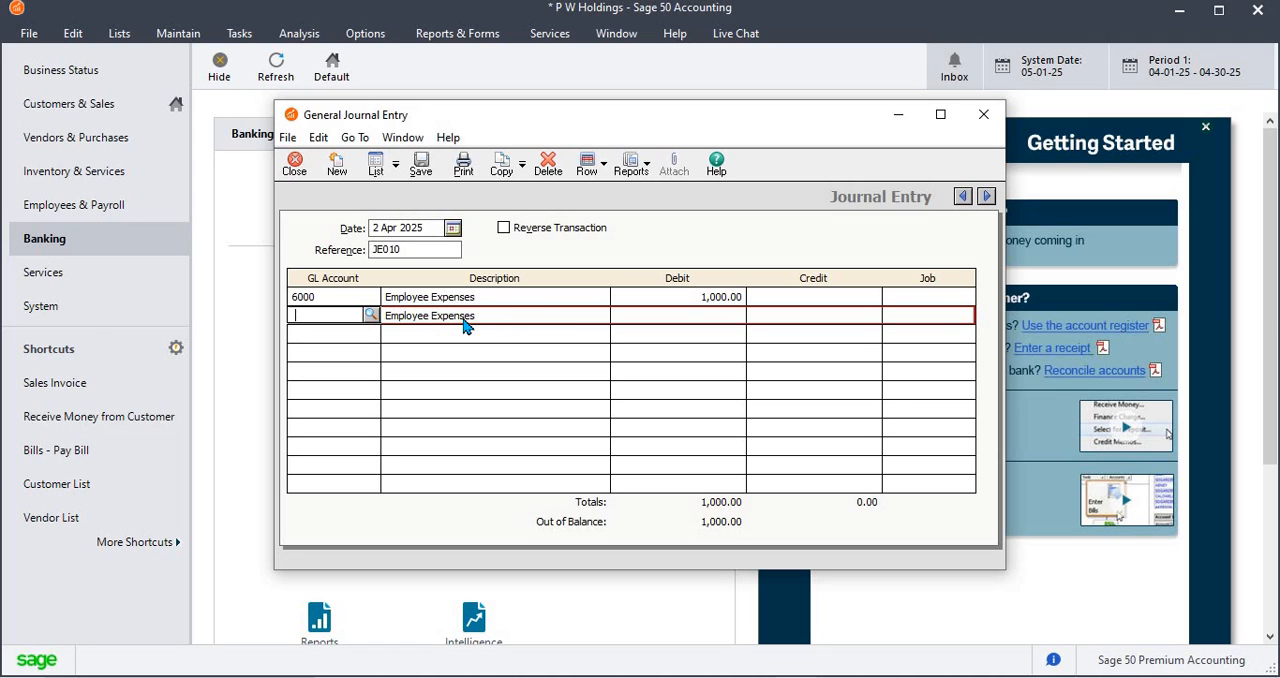
# Delete and retype the ending of the first line's description so it reads Employee Expenses
pyautogui.click(502, 313)
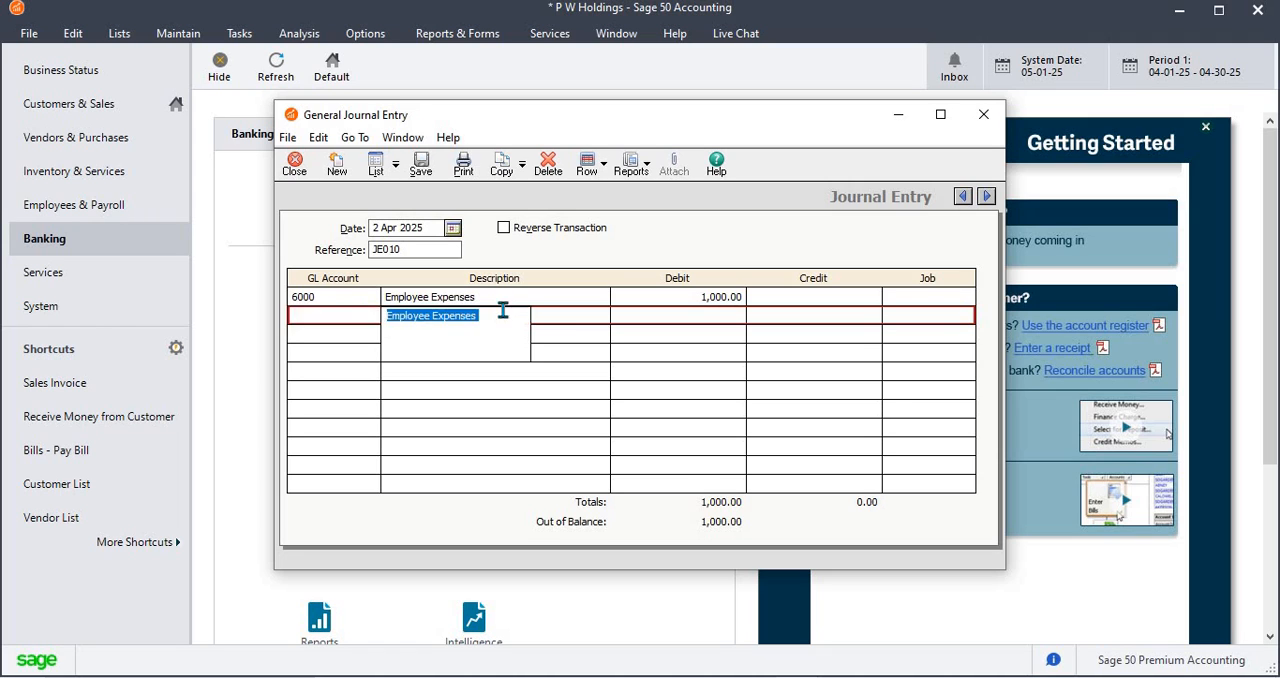
pyautogui.click(500, 297)
pyautogui.click(499, 297)
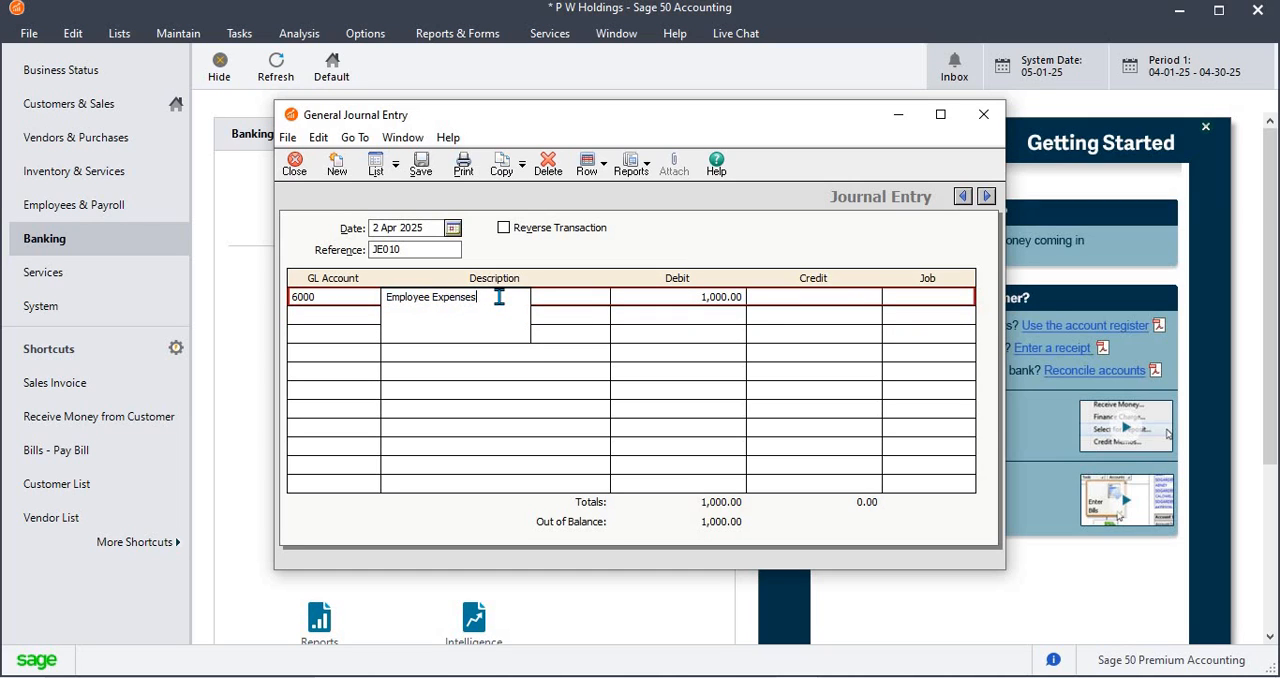
pyautogui.press('BackSpace')
pyautogui.press('BackSpace')
pyautogui.press('BackSpace')
pyautogui.press('Tab')
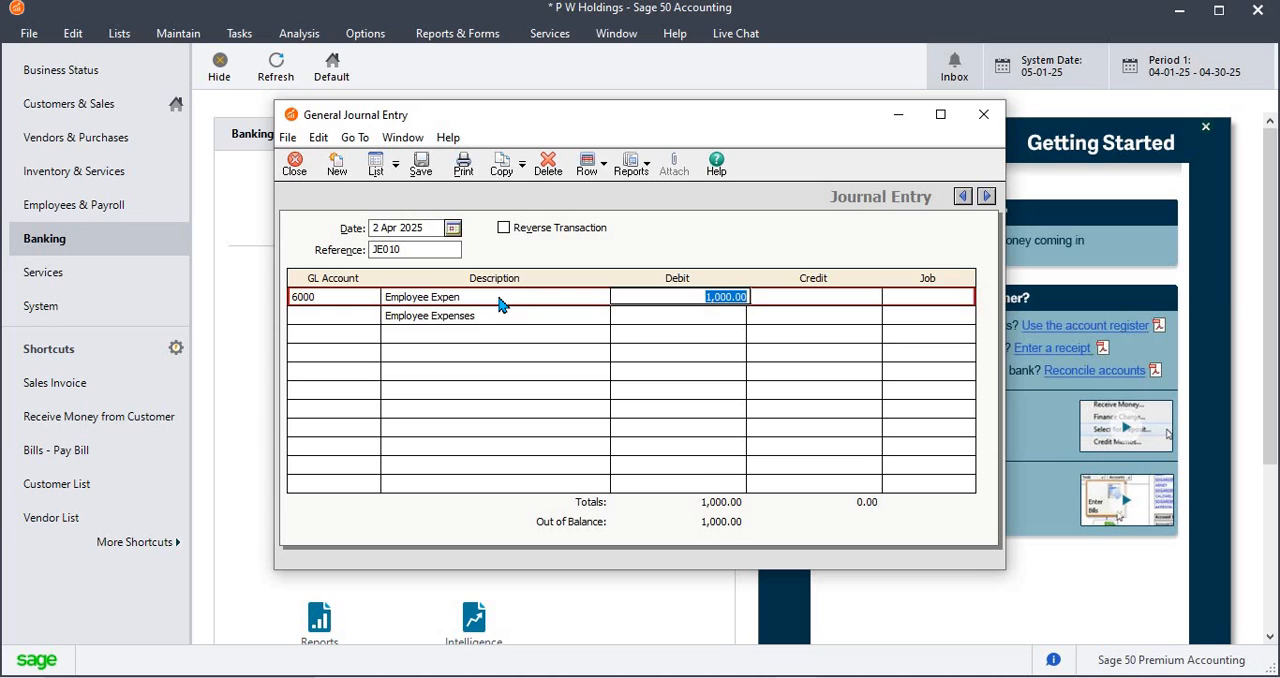
pyautogui.click(499, 297)
pyautogui.click(499, 297)
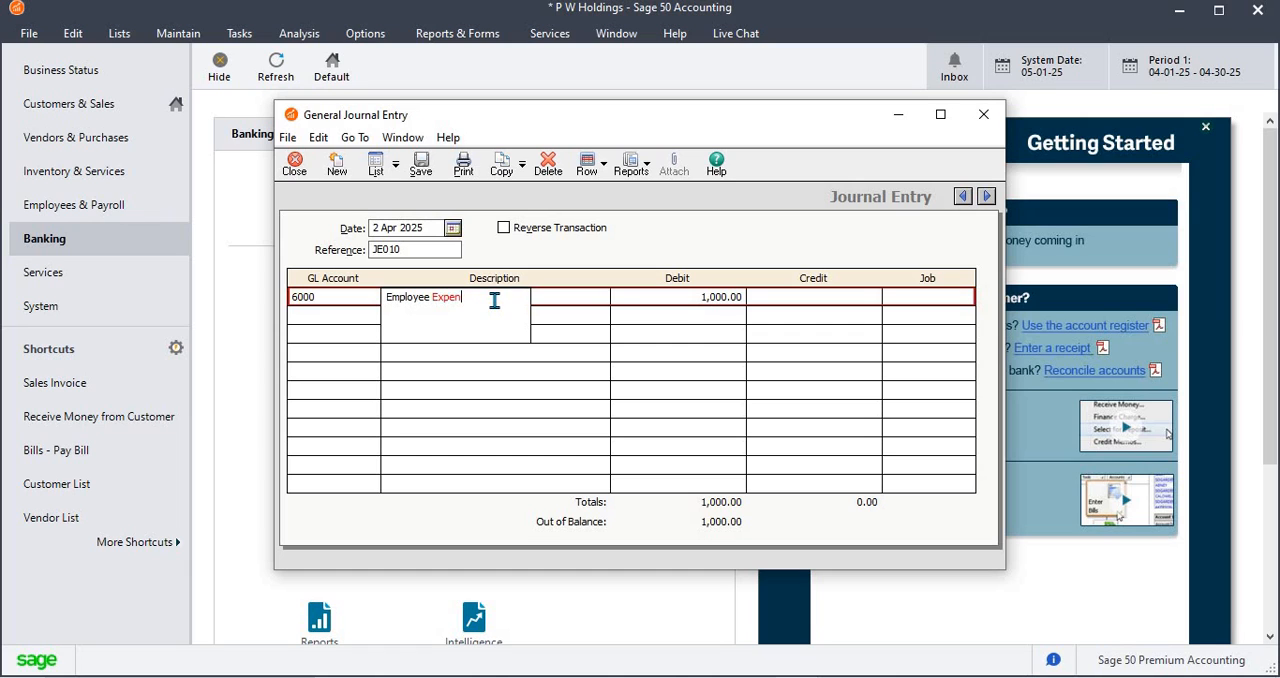
pyautogui.write('ses')
pyautogui.press('Tab')
# Add a second line on GL account 6000 with the same description and a credit of 800
pyautogui.click(356, 318)
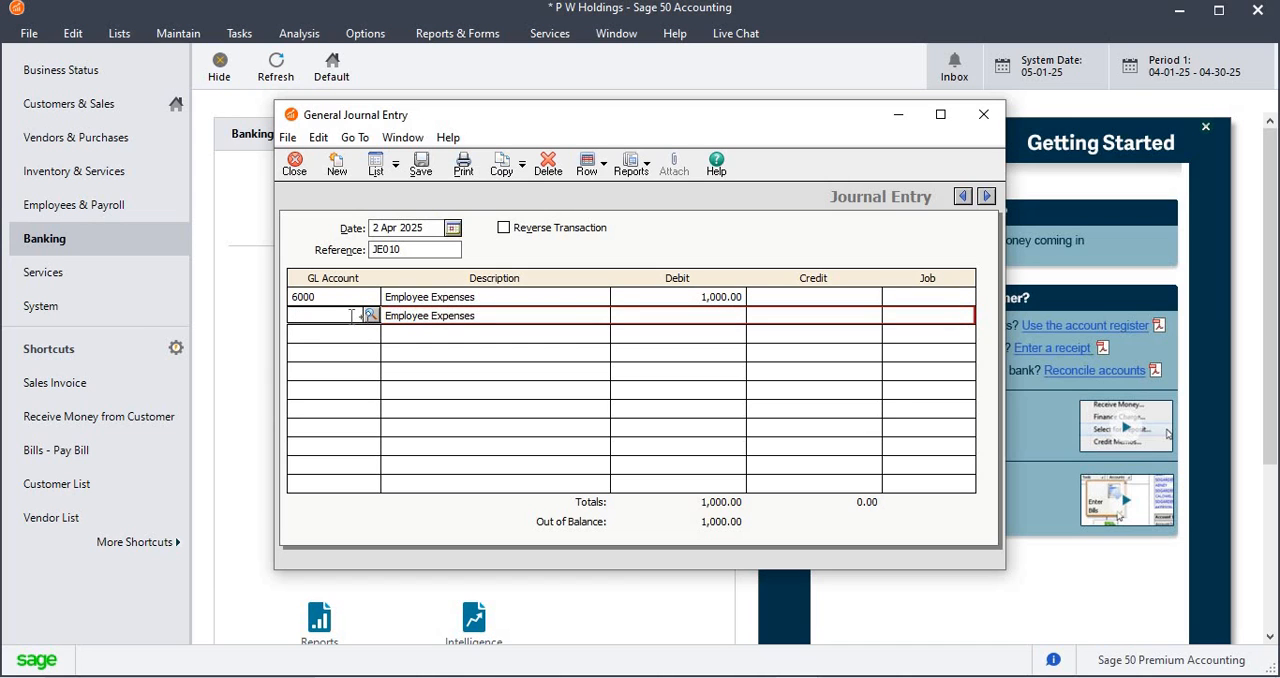
pyautogui.click(370, 316)
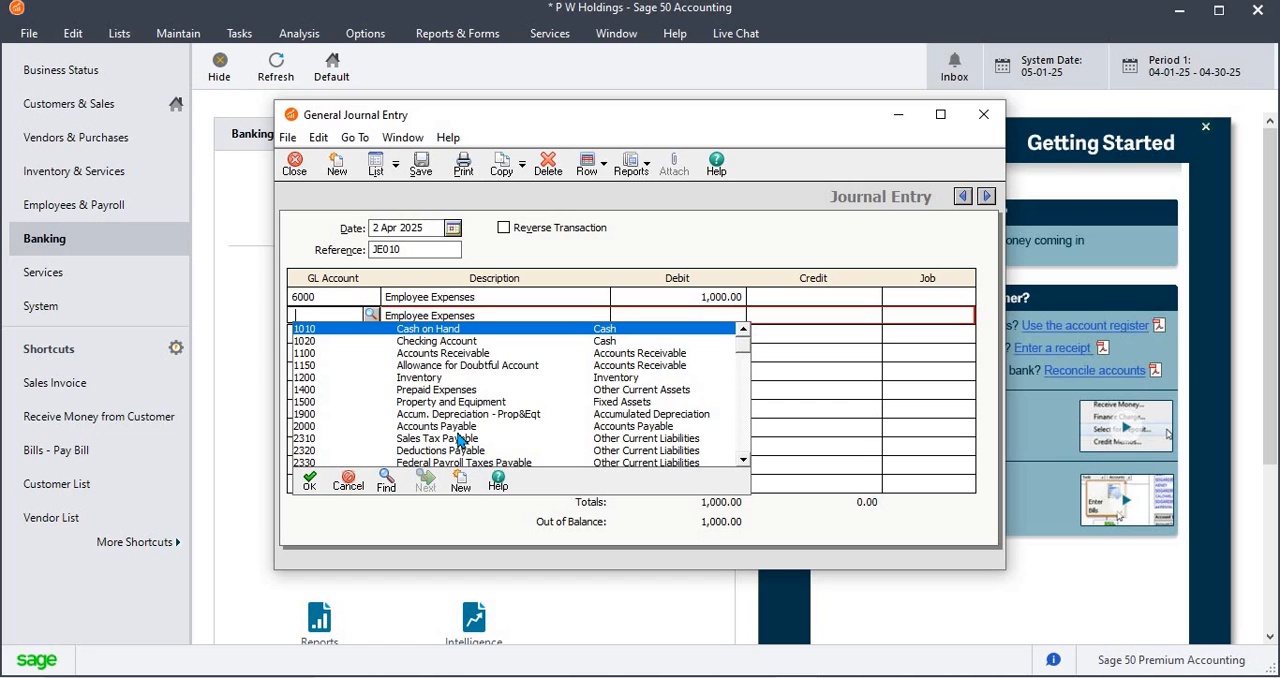
pyautogui.write('6000')
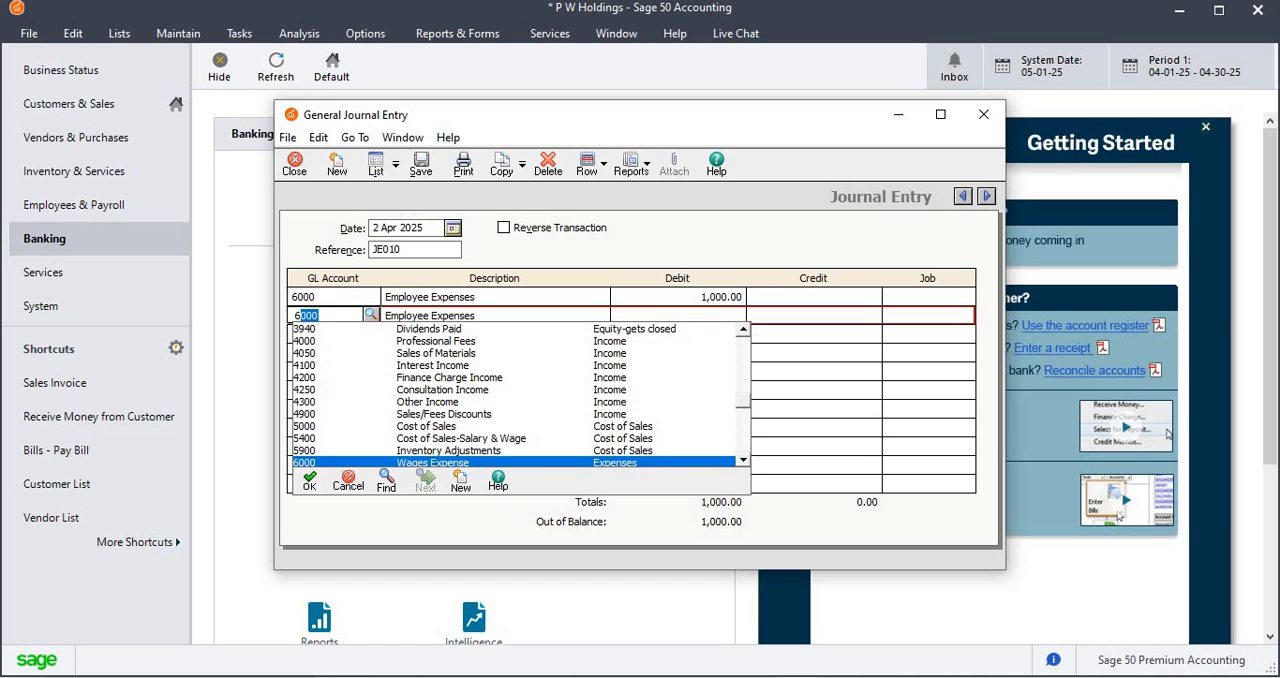
pyautogui.press('Down')
pyautogui.press('Tab')
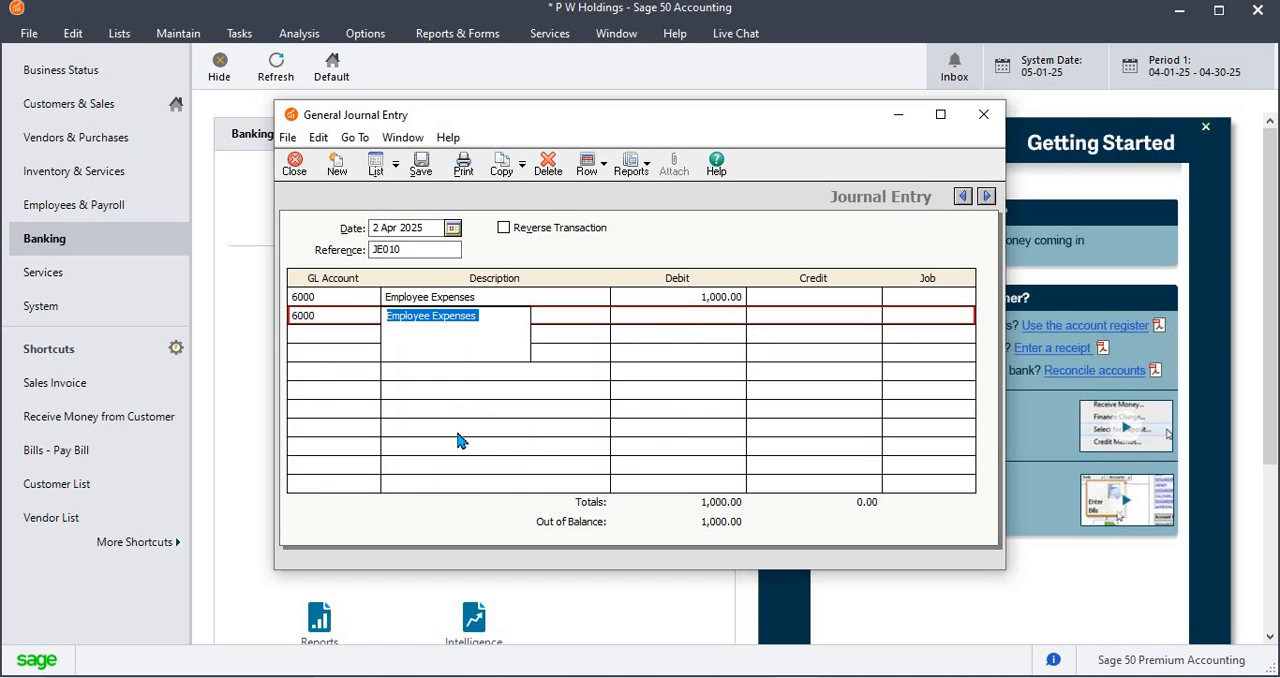
pyautogui.press('Tab')
pyautogui.press('Tab')
pyautogui.write('800')
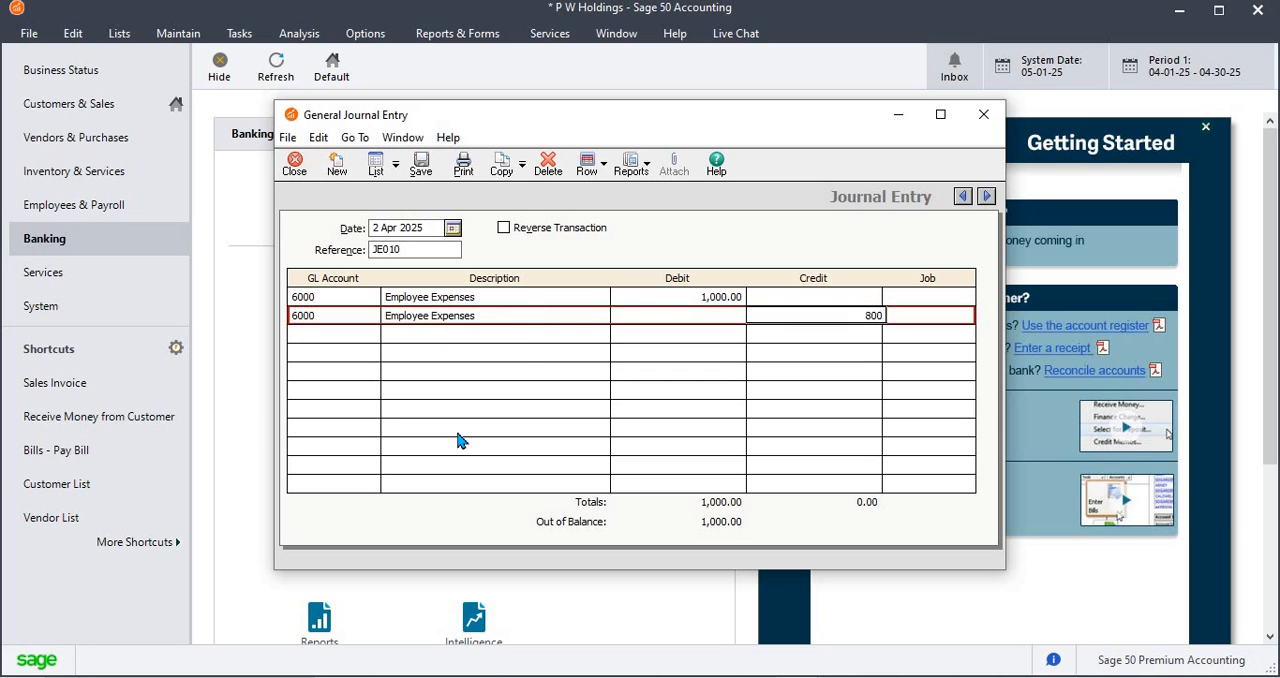
pyautogui.press('Tab')
pyautogui.press('Tab')
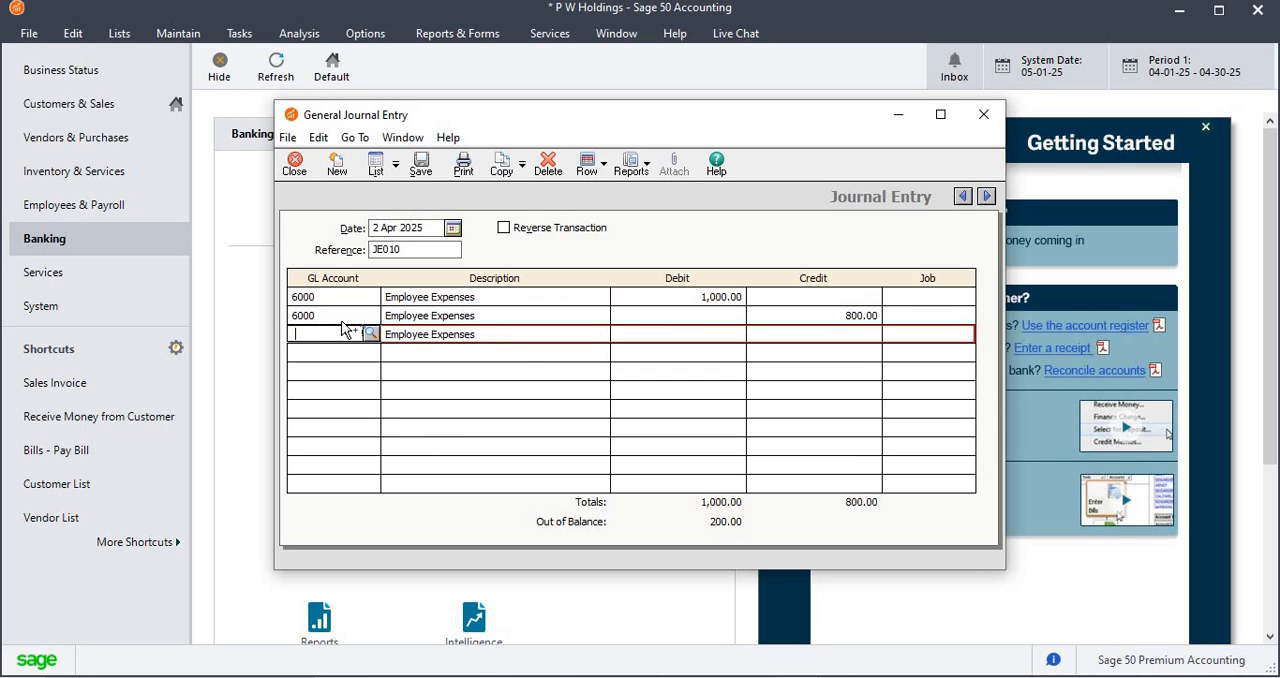
# Change the second line's GL account to 6050, Employee Benefit Programs Exp
pyautogui.press('Up')
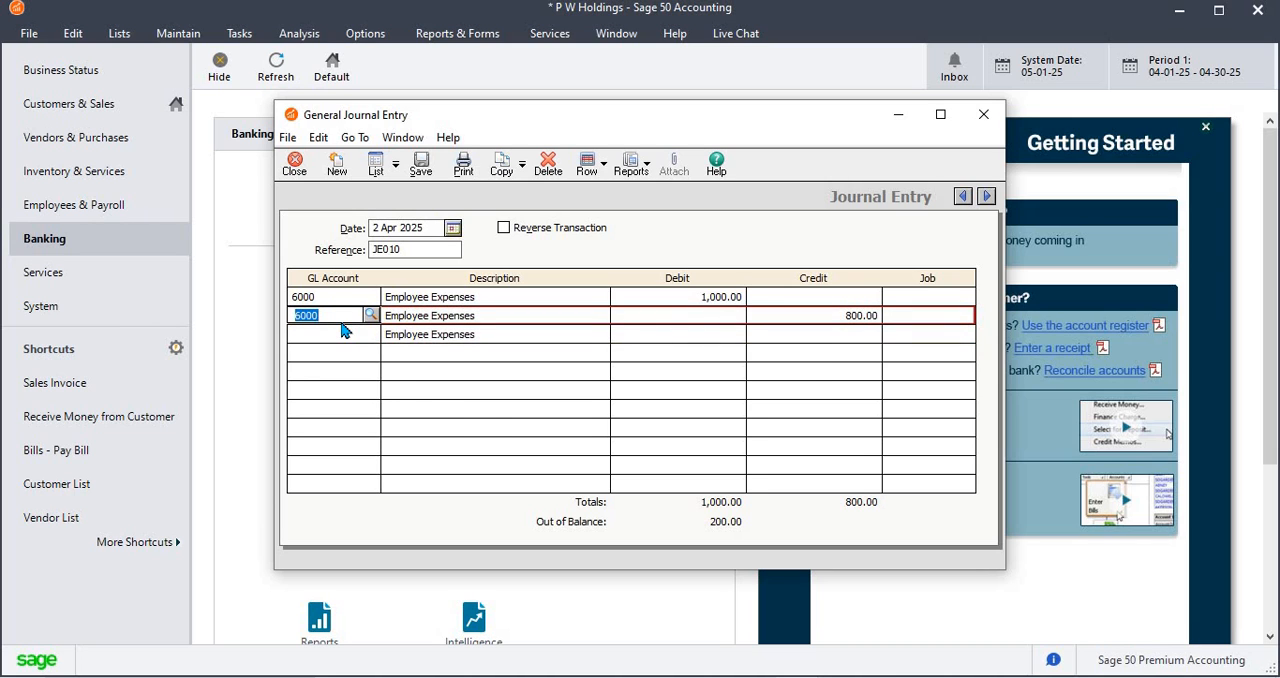
pyautogui.write('6')
pyautogui.press('Down')
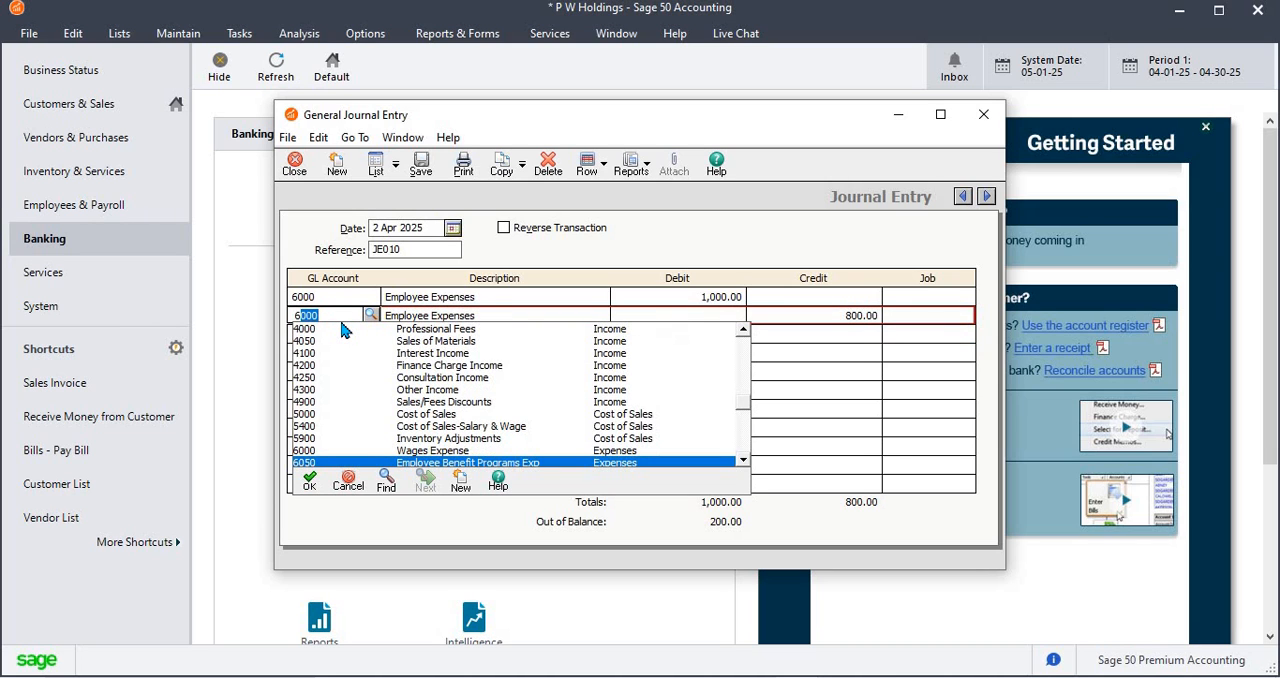
pyautogui.press('Tab')
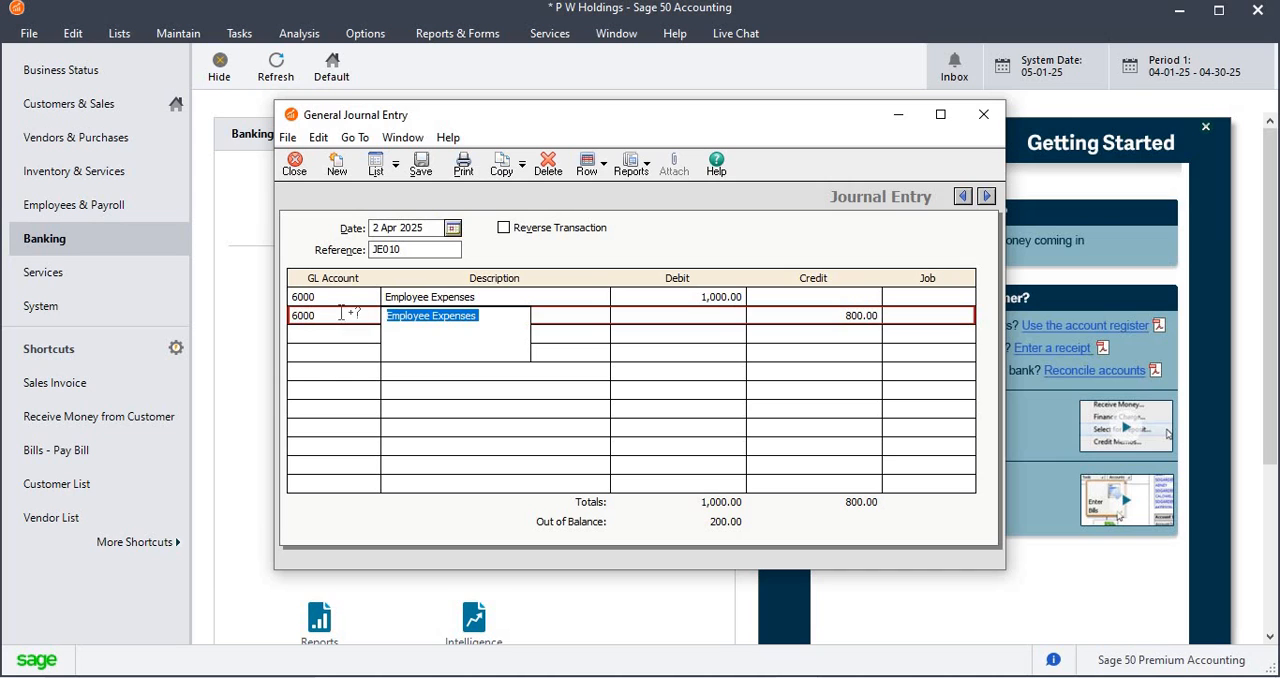
pyautogui.click(341, 313)
pyautogui.write('605')
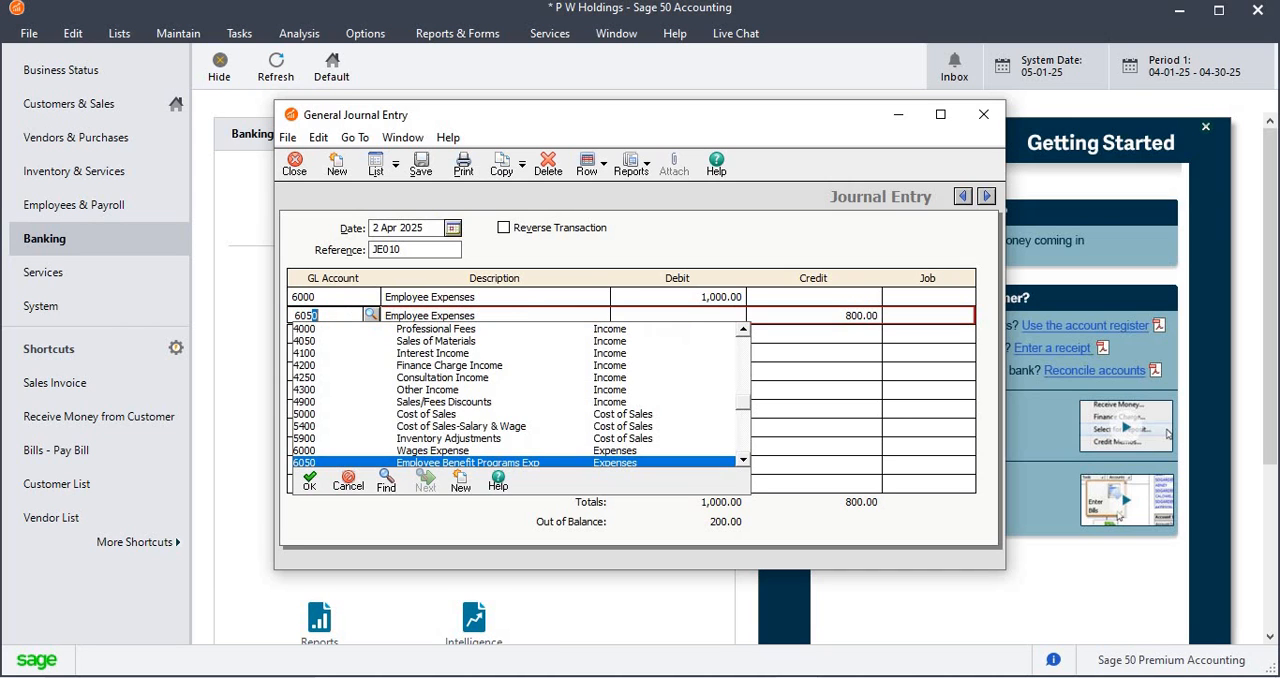
pyautogui.press('Tab')
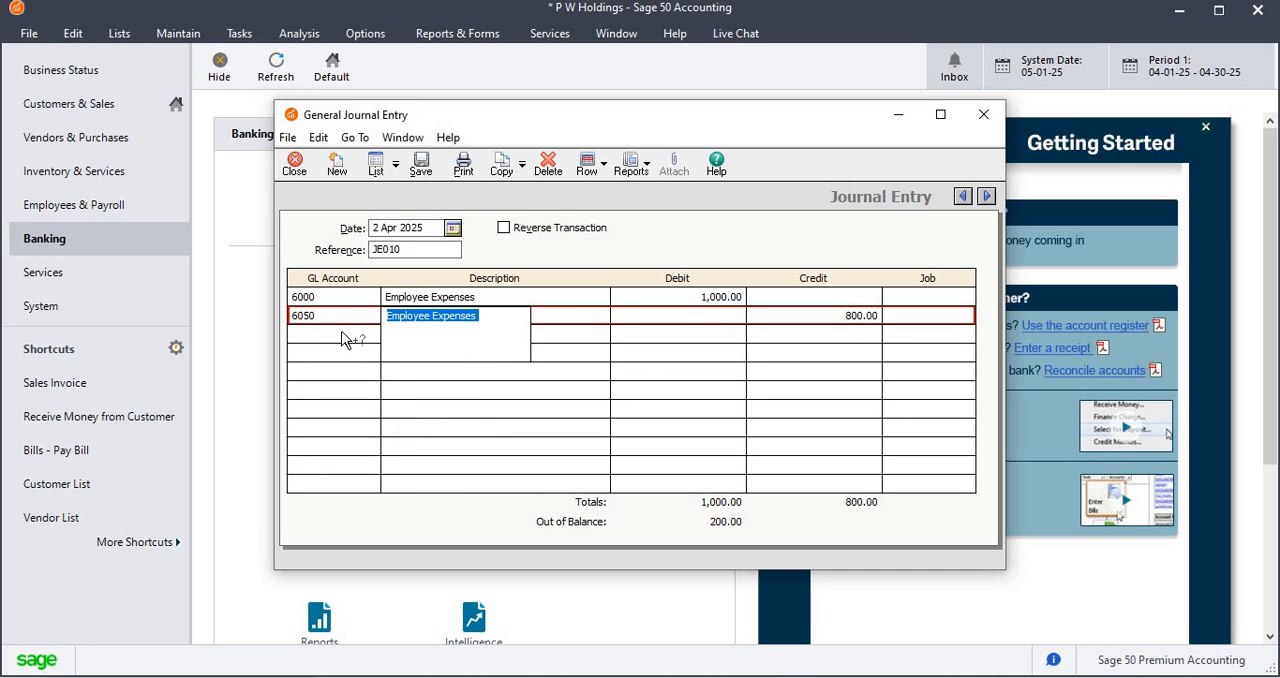
# Add a third line on GL account 6100, Payroll Tax Expense, keeping the Employee Expenses description, with a credit of 200
pyautogui.click(352, 334)
pyautogui.write('60')
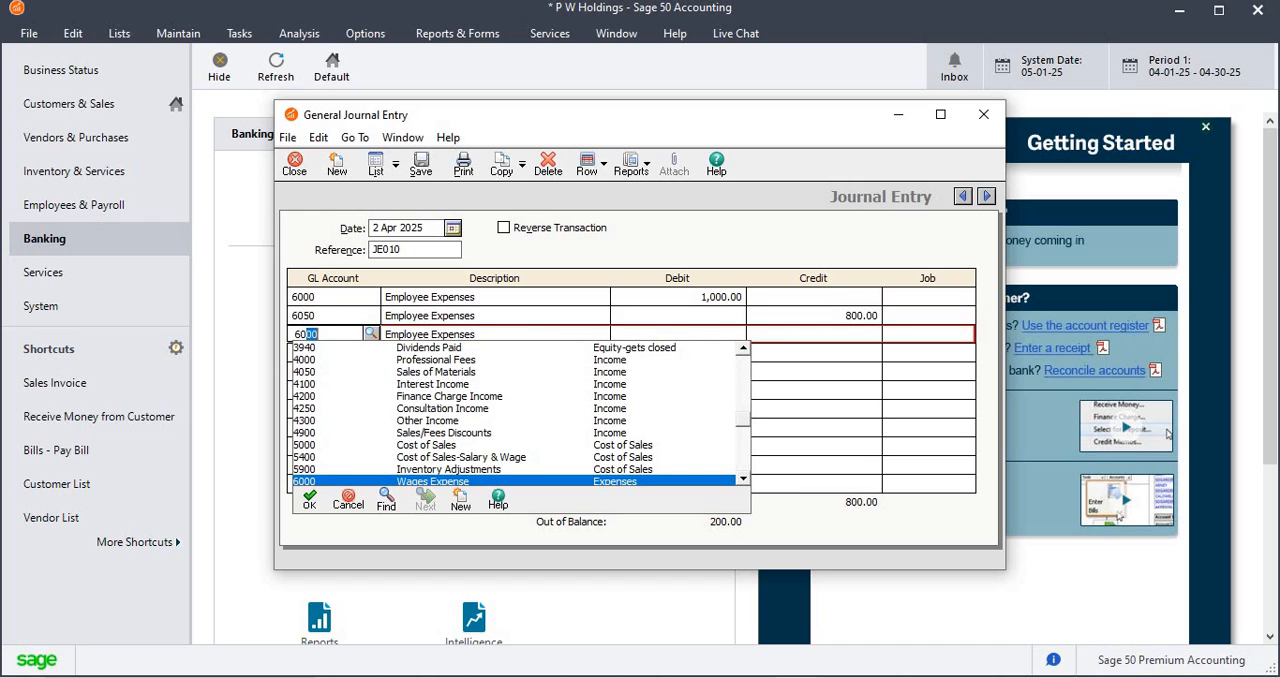
pyautogui.press('BackSpace')
pyautogui.press('BackSpace')
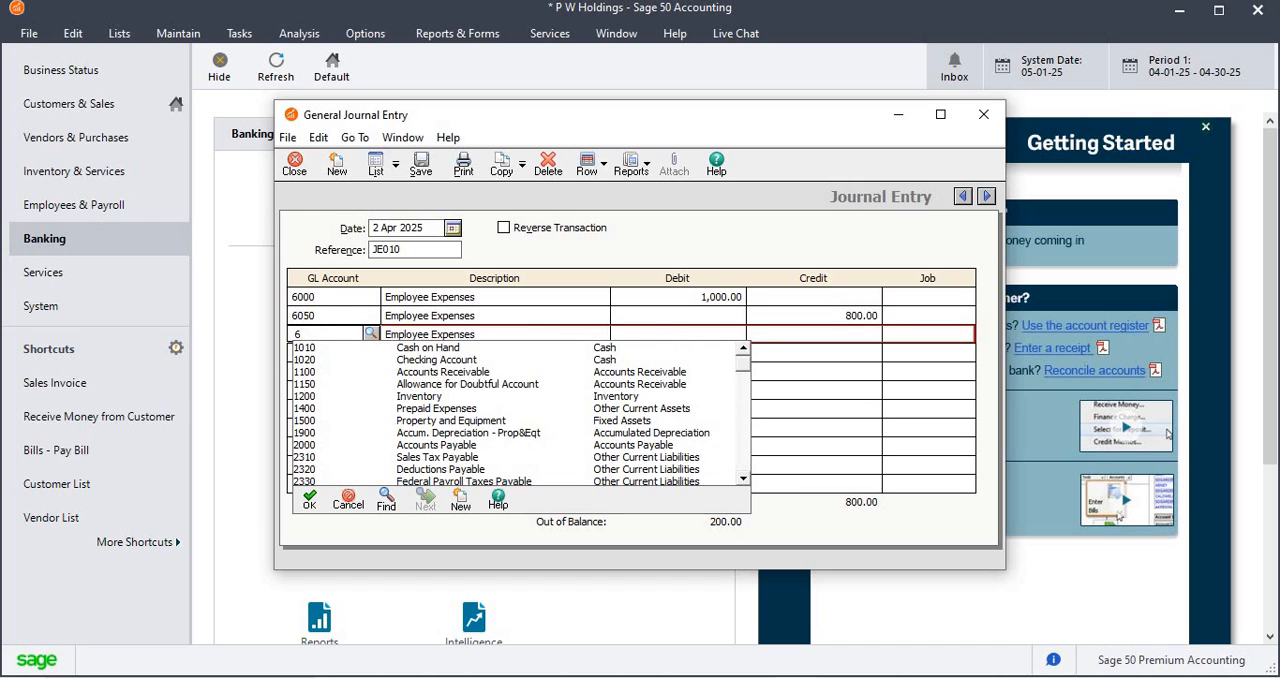
pyautogui.write('100')
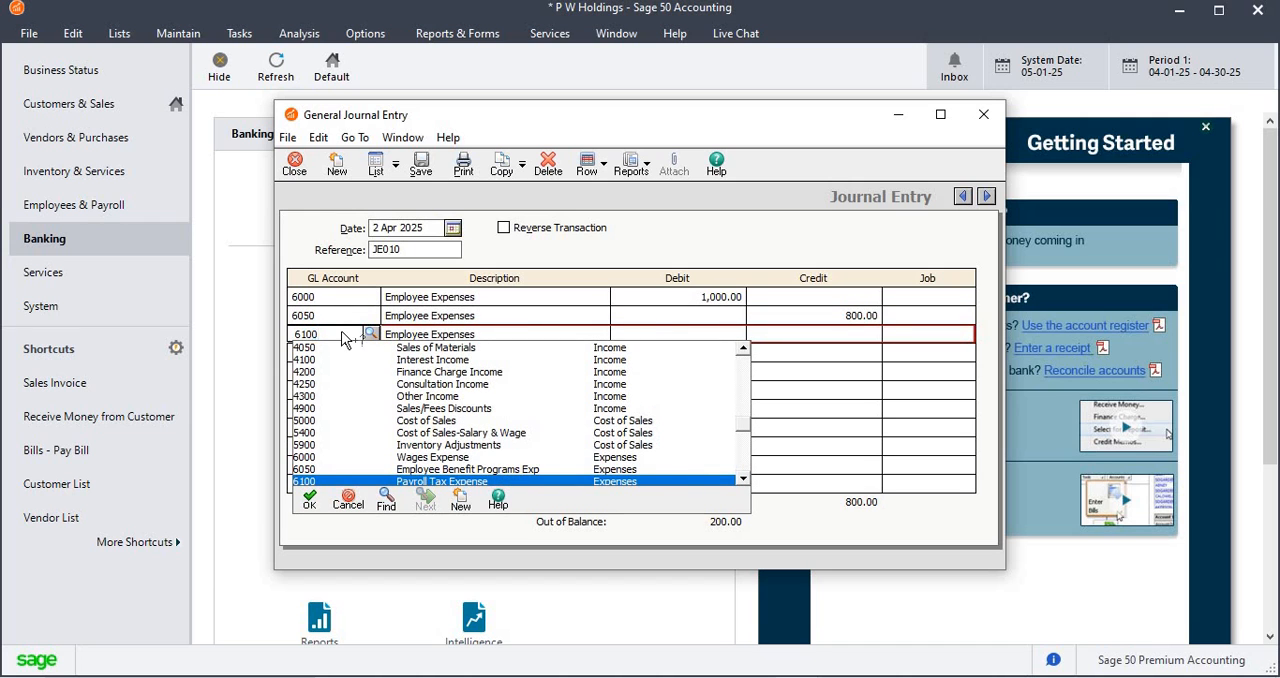
pyautogui.press('Tab')
pyautogui.press('Tab')
pyautogui.press('Tab')
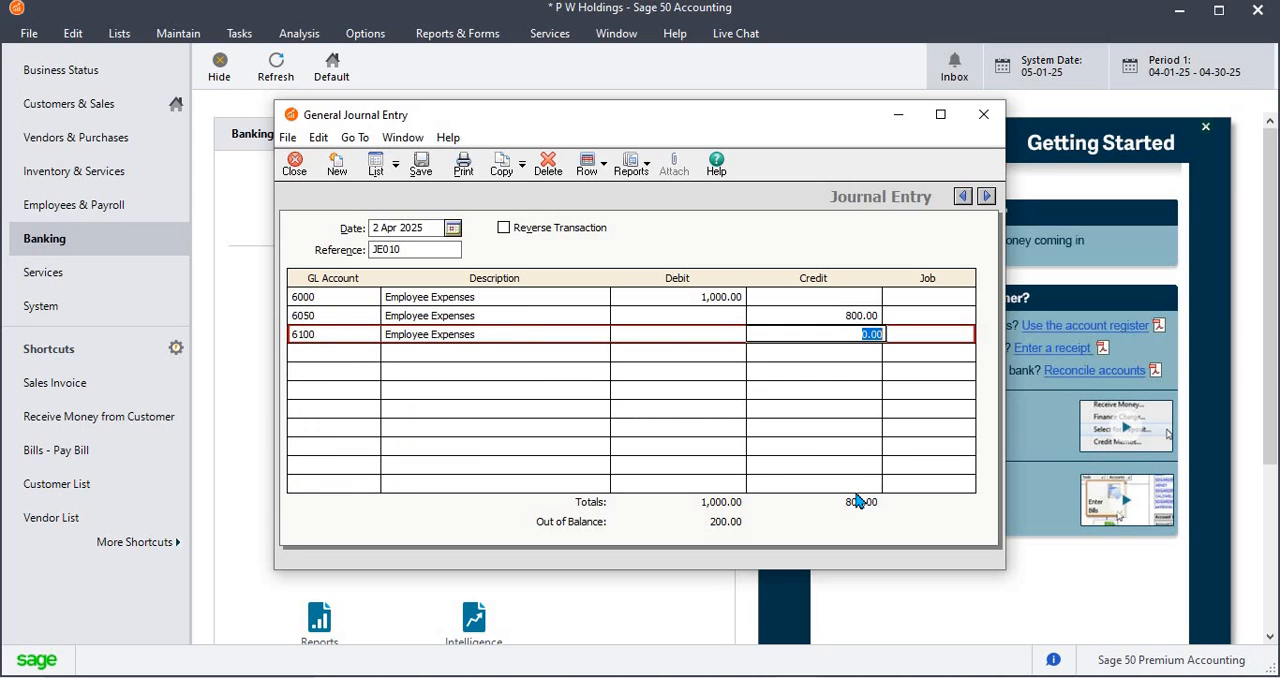
pyautogui.write('200')
pyautogui.press('Tab')
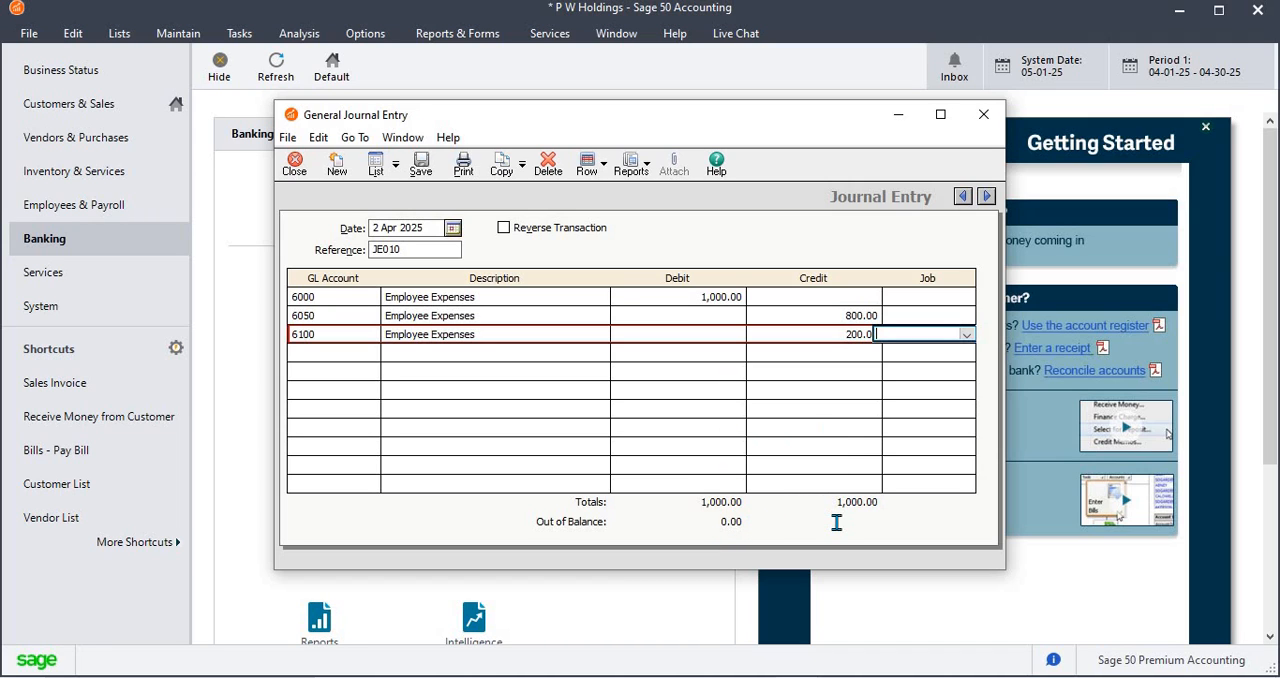
# Change the third line's credit to 100 and try to save the journal entry out of balance
pyautogui.click(856, 338)
pyautogui.write('1')
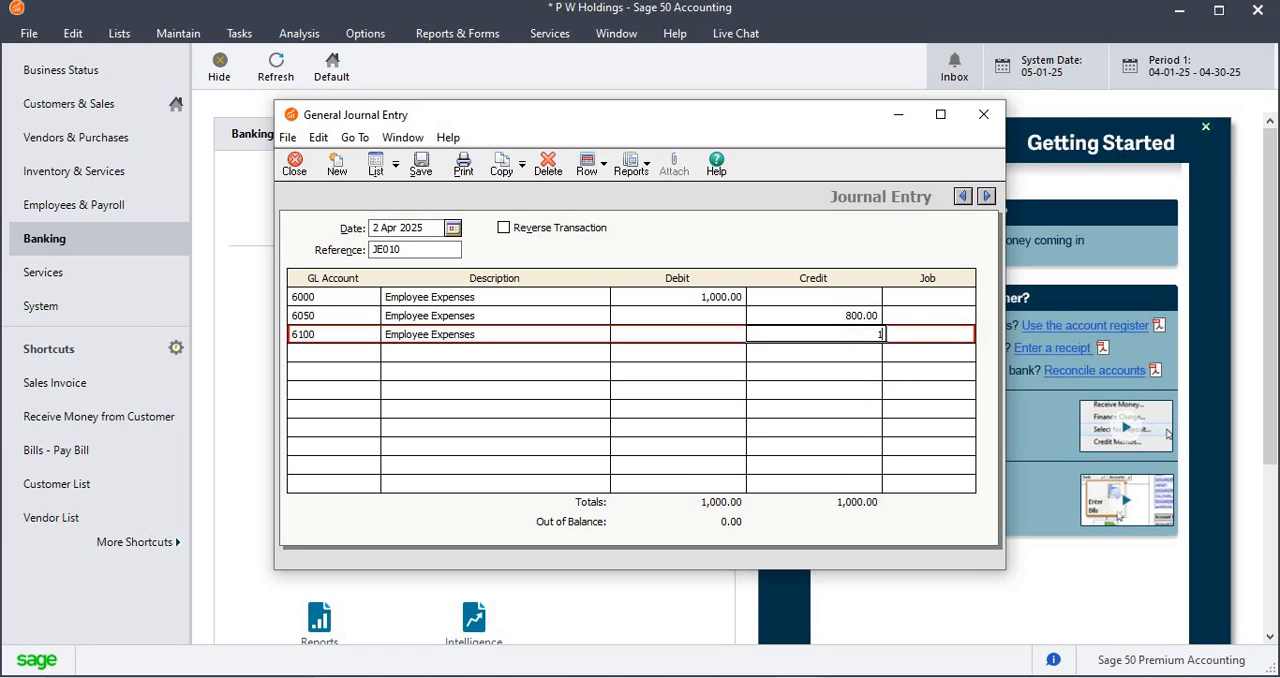
pyautogui.write('00')
pyautogui.press('Tab')
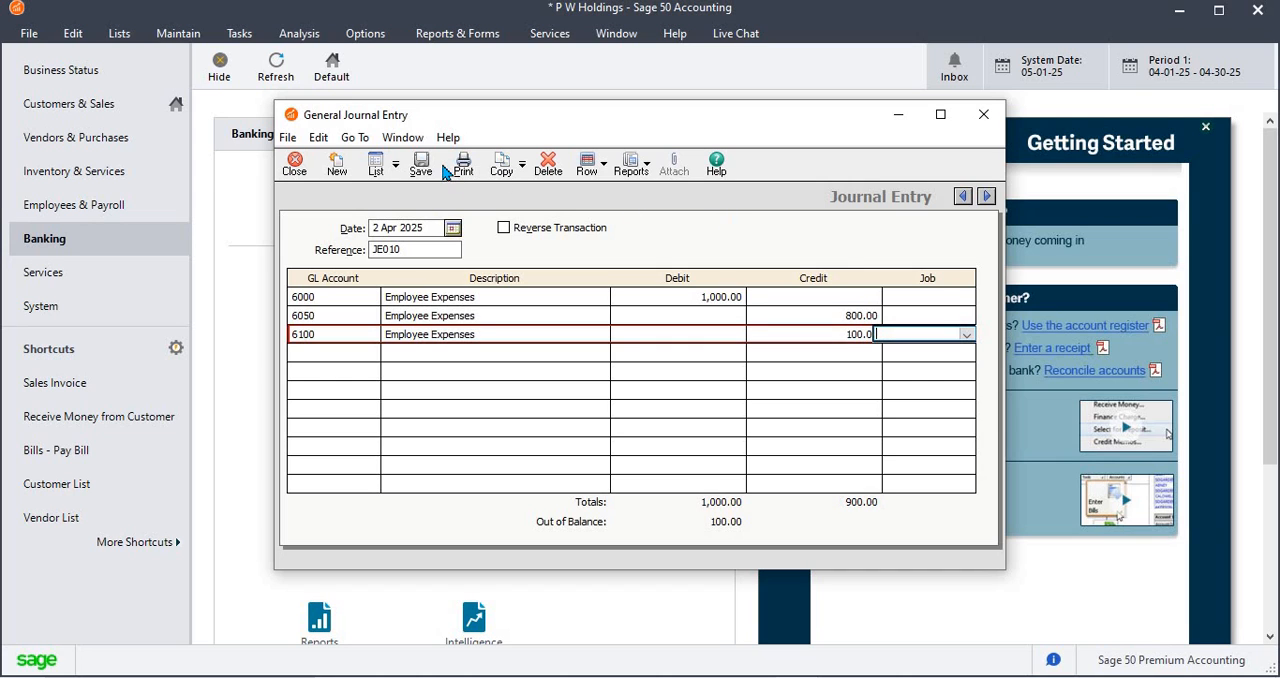
pyautogui.click(421, 168)
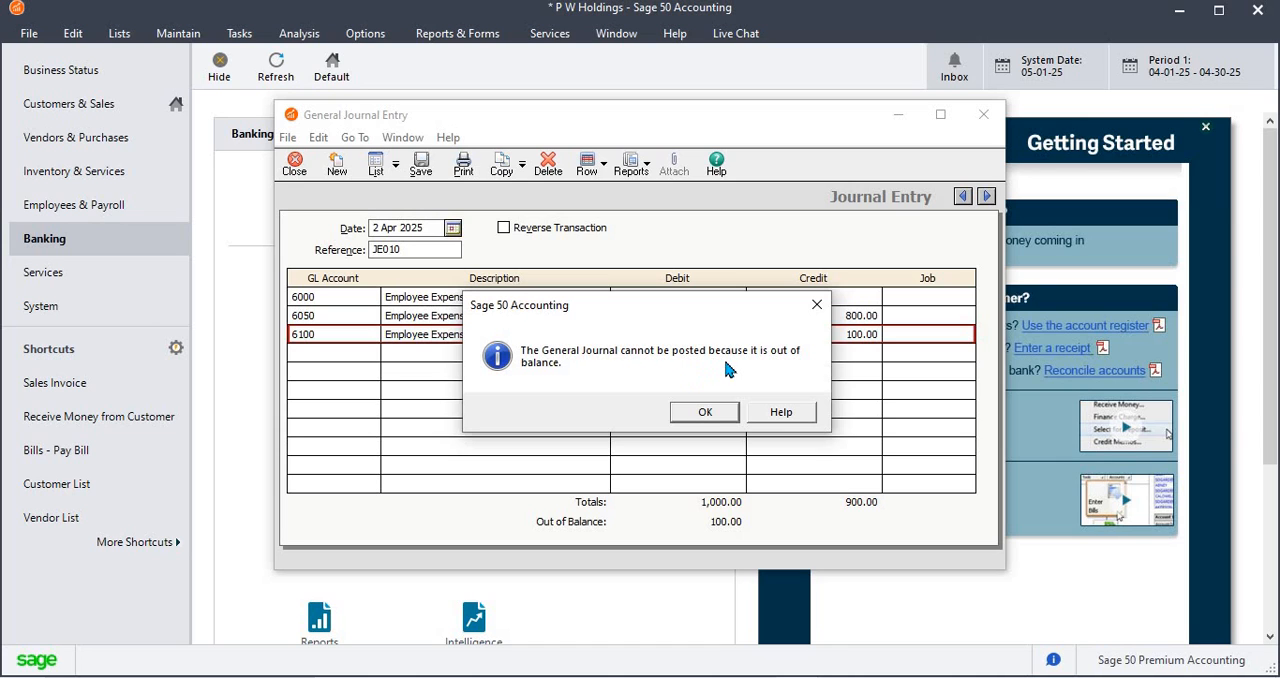
pyautogui.click(704, 411)
# Set the credit on the GL account 6100 line to 200 so the entry balances
pyautogui.click(845, 338)
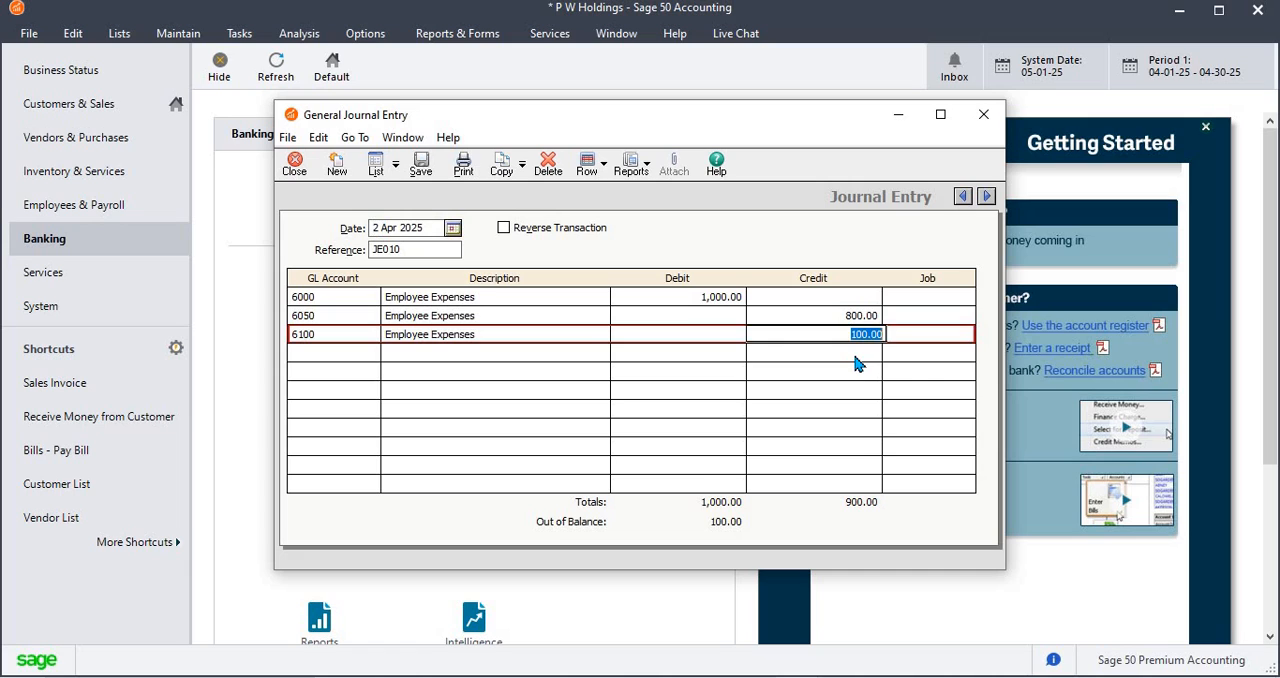
pyautogui.write('200')
pyautogui.press('Tab')
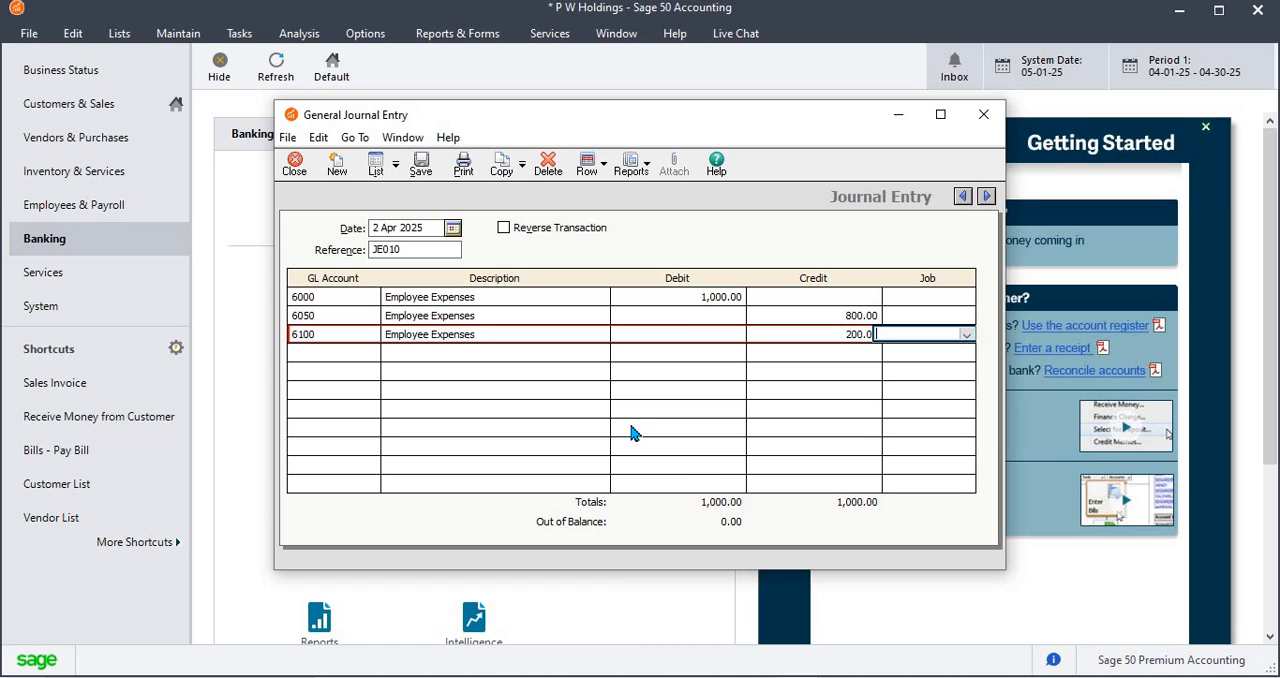
# Look up the jobs available for the first line and leave its job blank
pyautogui.click(965, 300)
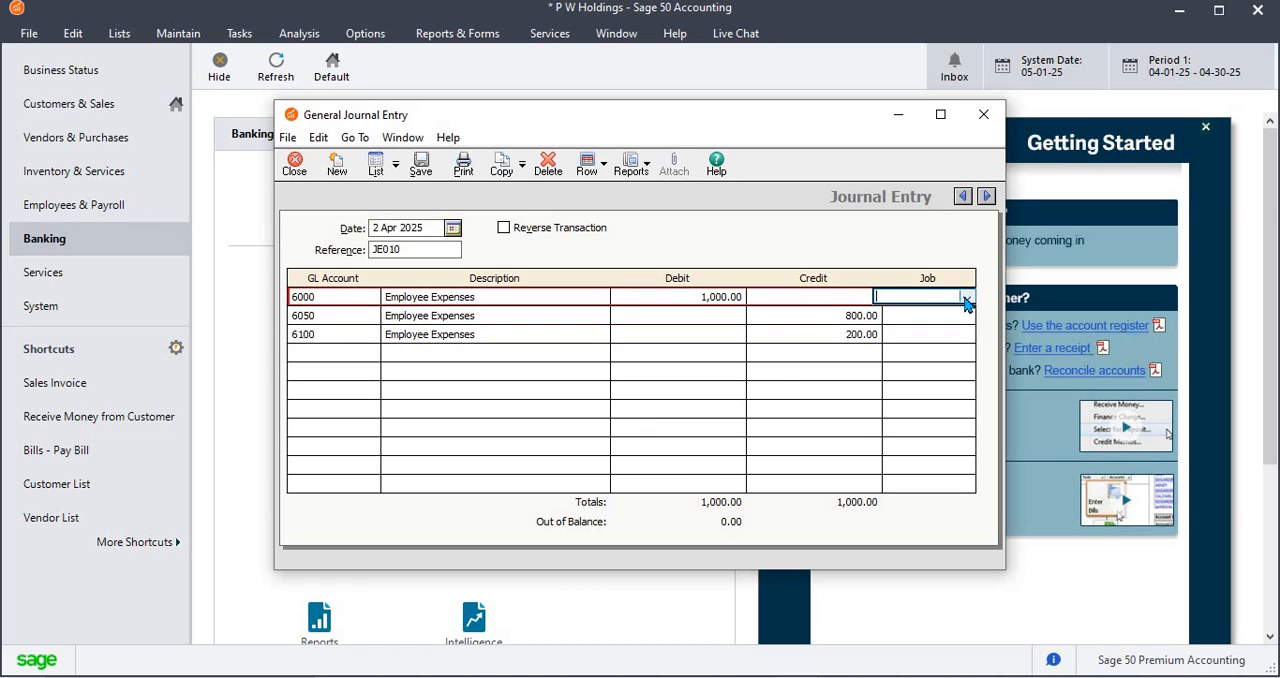
pyautogui.click(966, 299)
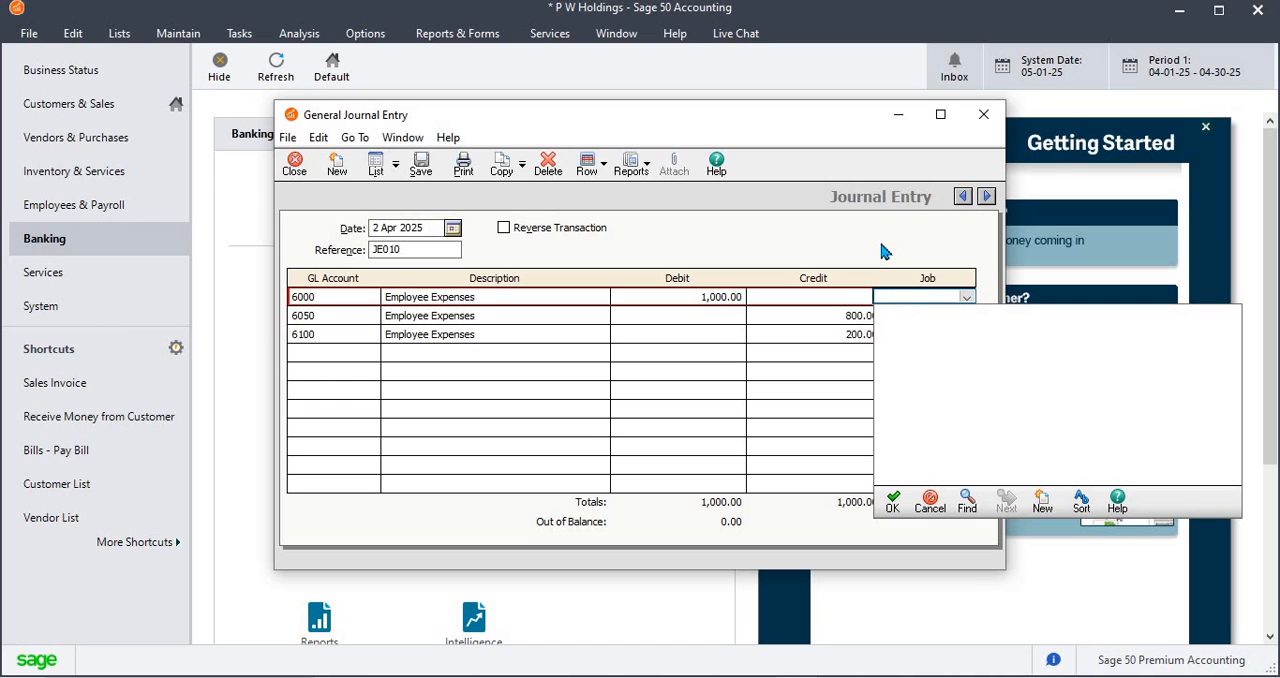
pyautogui.press('Tab')
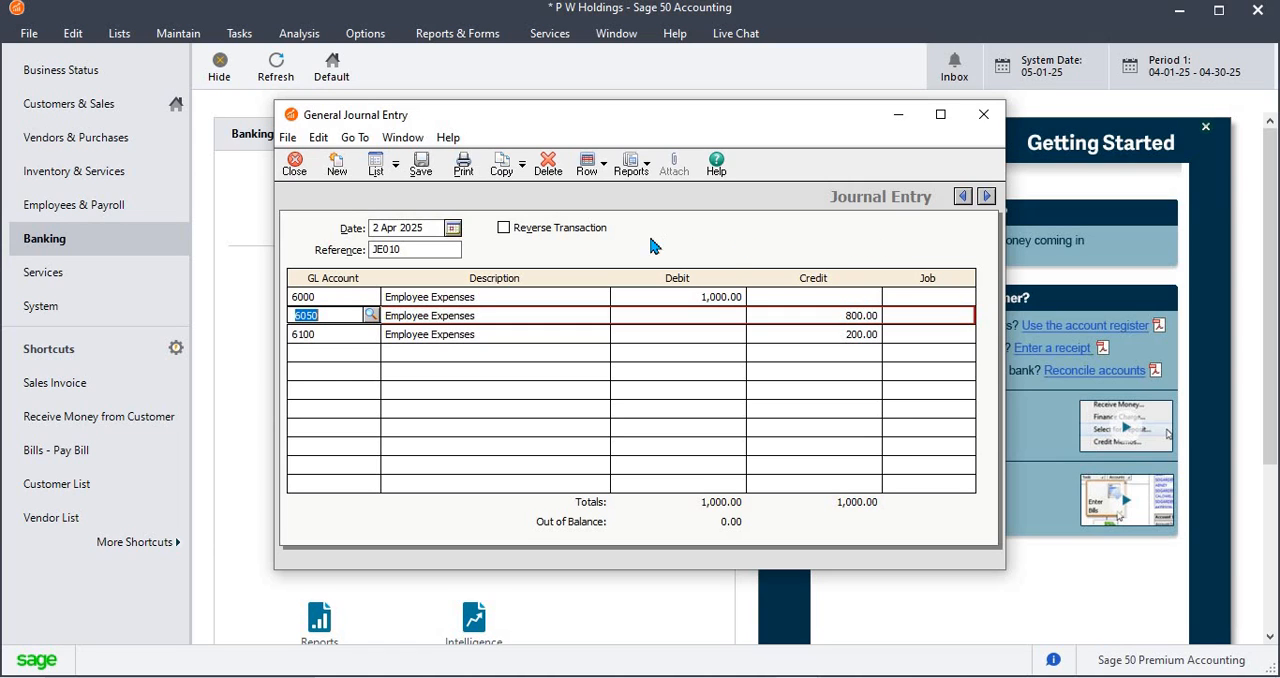
# View the list of general journal entries for this period, return to entry JE010 and save it
pyautogui.click(375, 172)
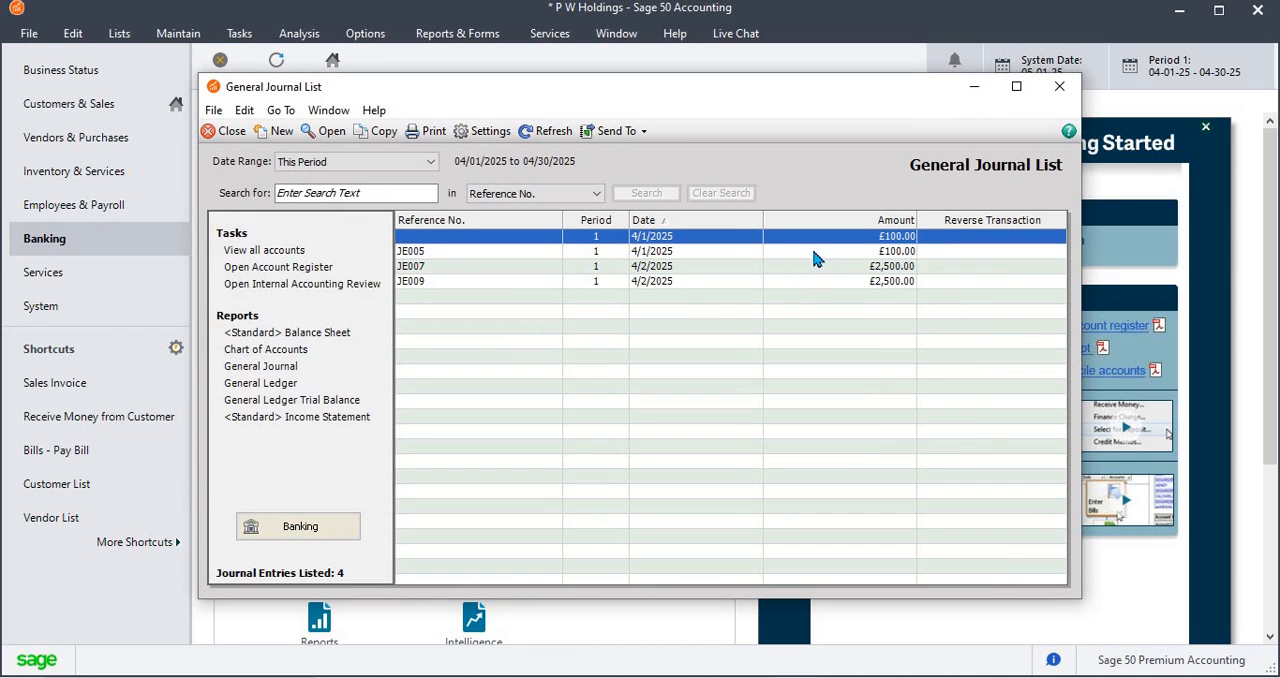
pyautogui.click(1059, 88)
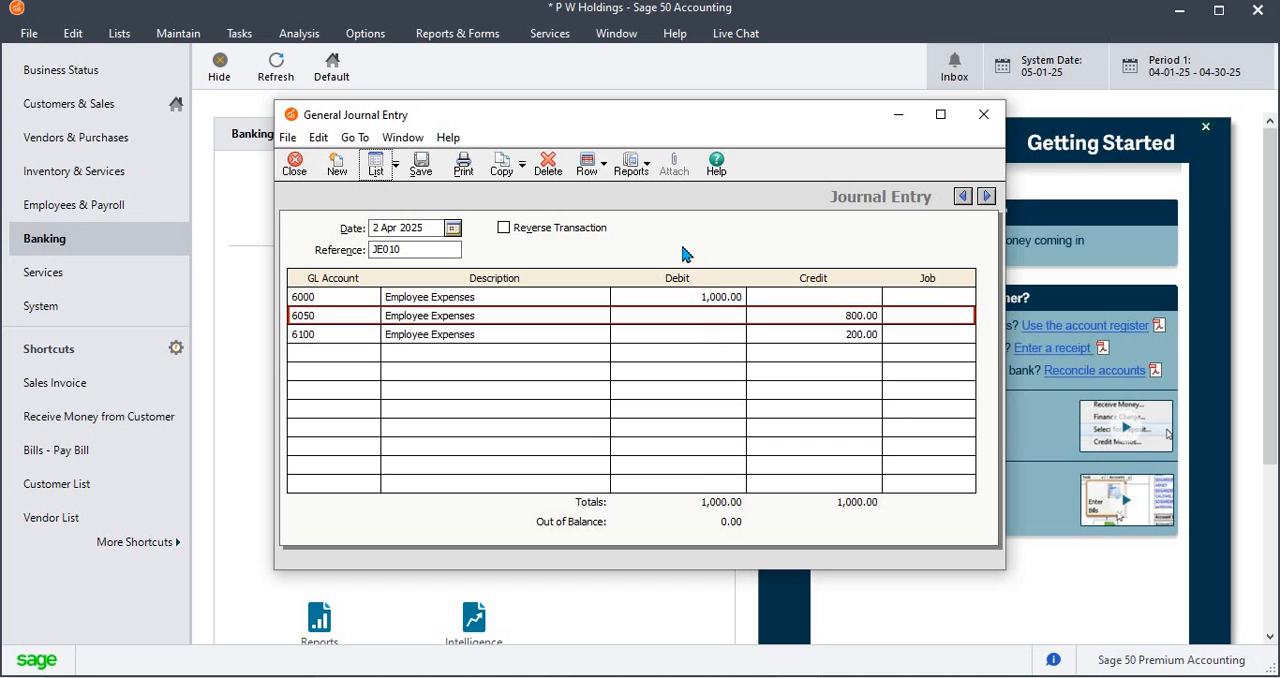
pyautogui.click(421, 166)
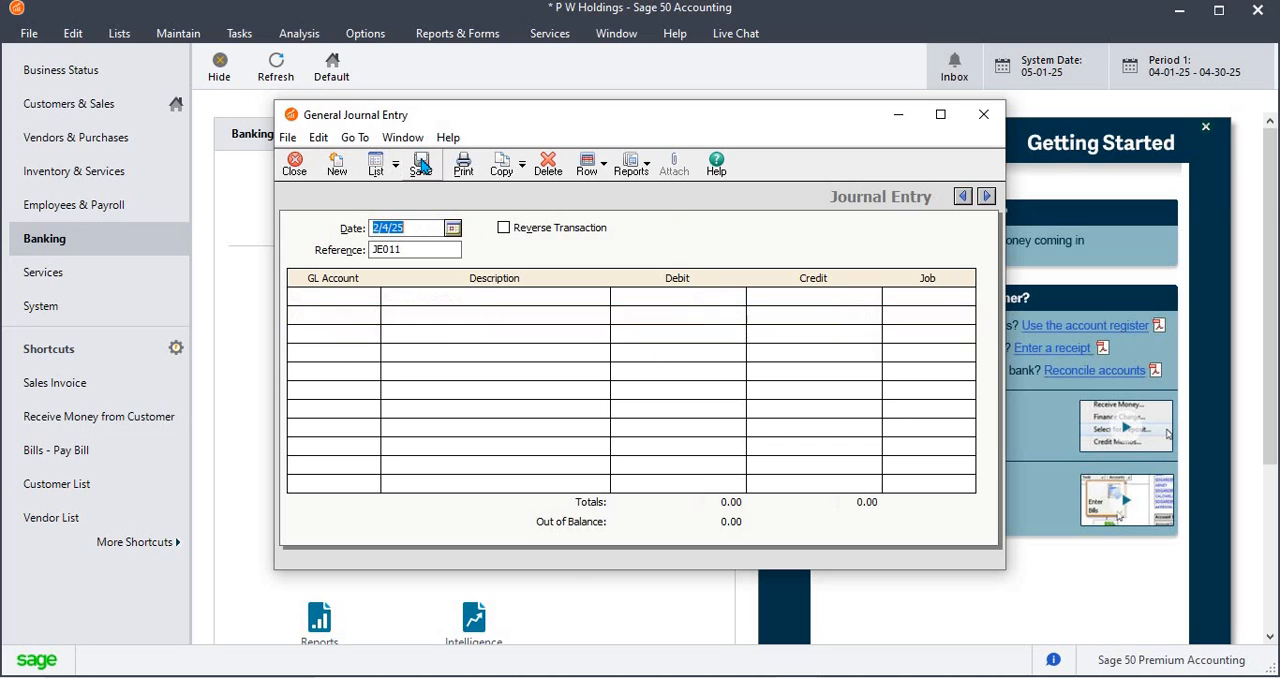